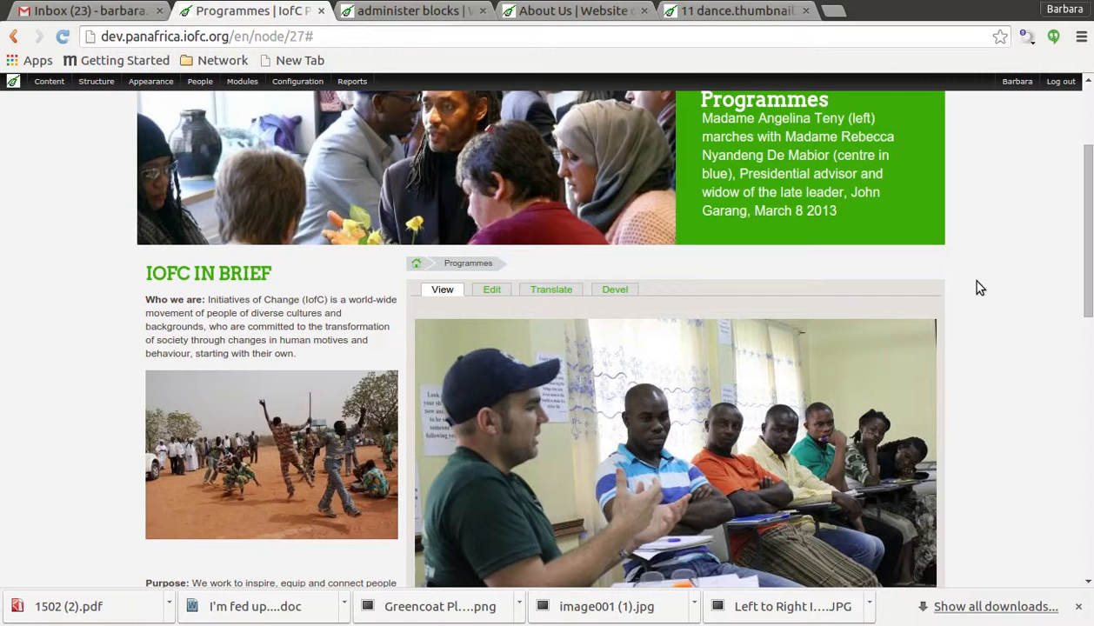
Examine the old site's About Us page down to the IofC In Brief sidebar block and its dance image
scroll(978, 304, "up", 3)
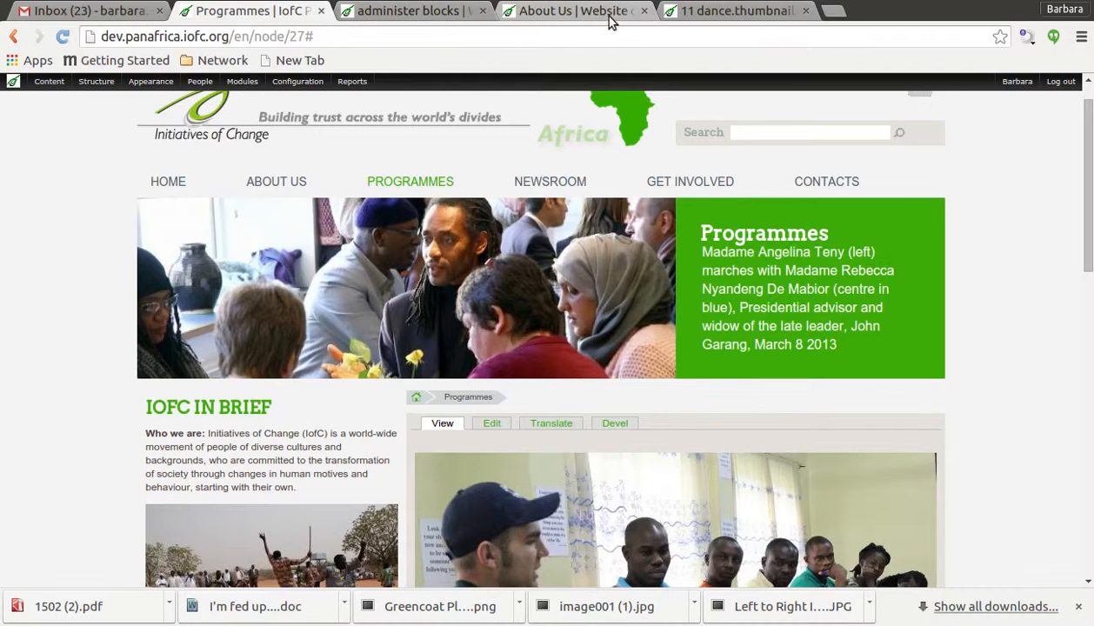
left_click(709, 12)
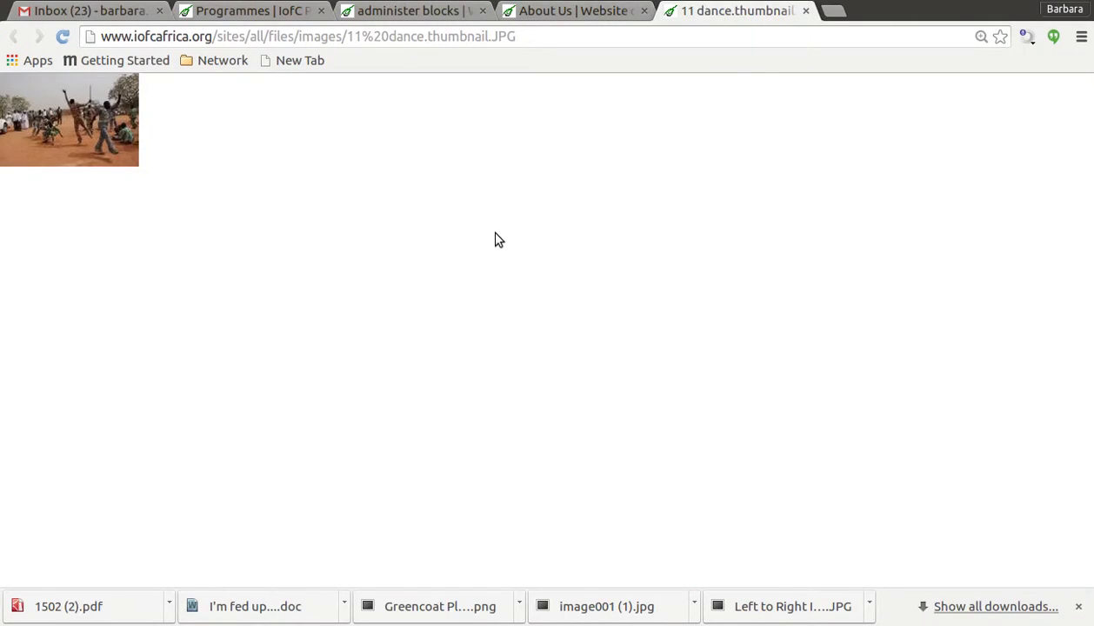
left_click(614, 14)
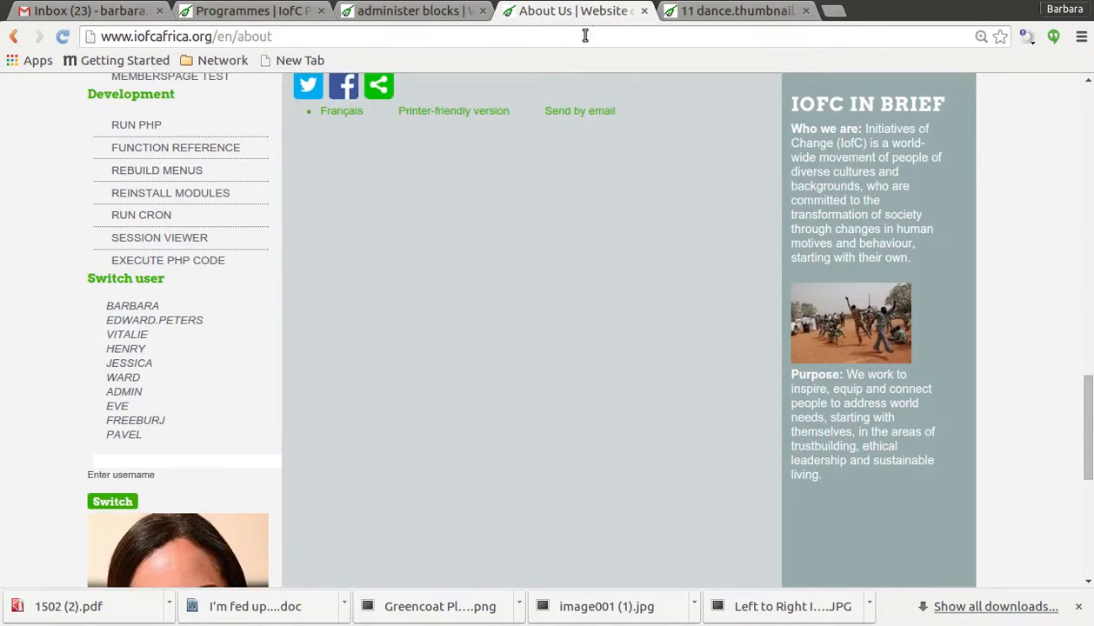
scroll(548, 308, "up", 10)
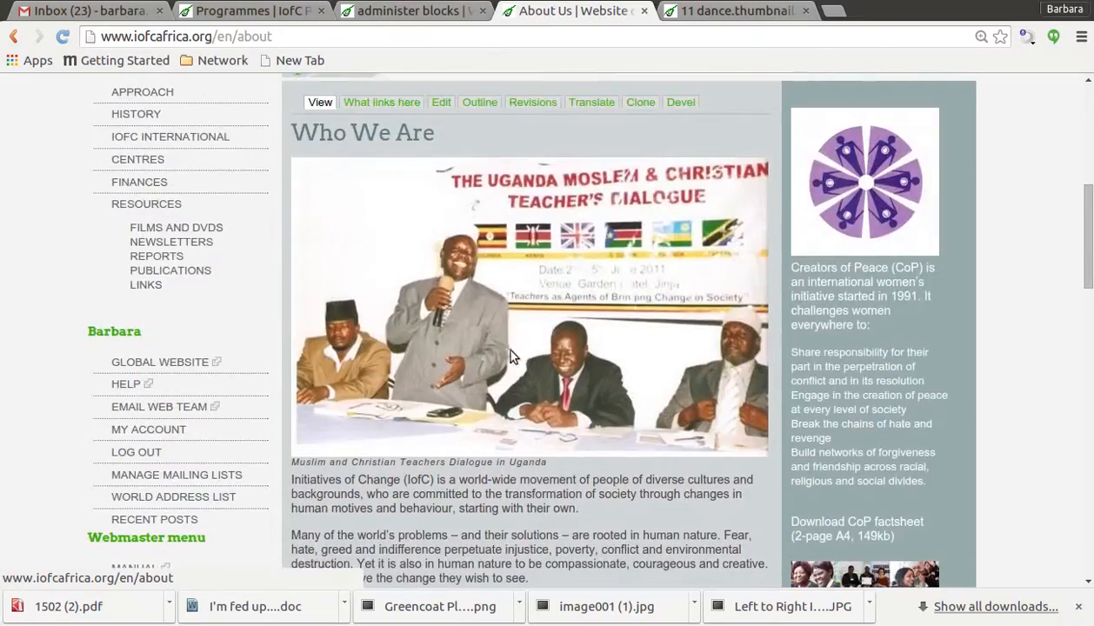
scroll(492, 355, "up", 4)
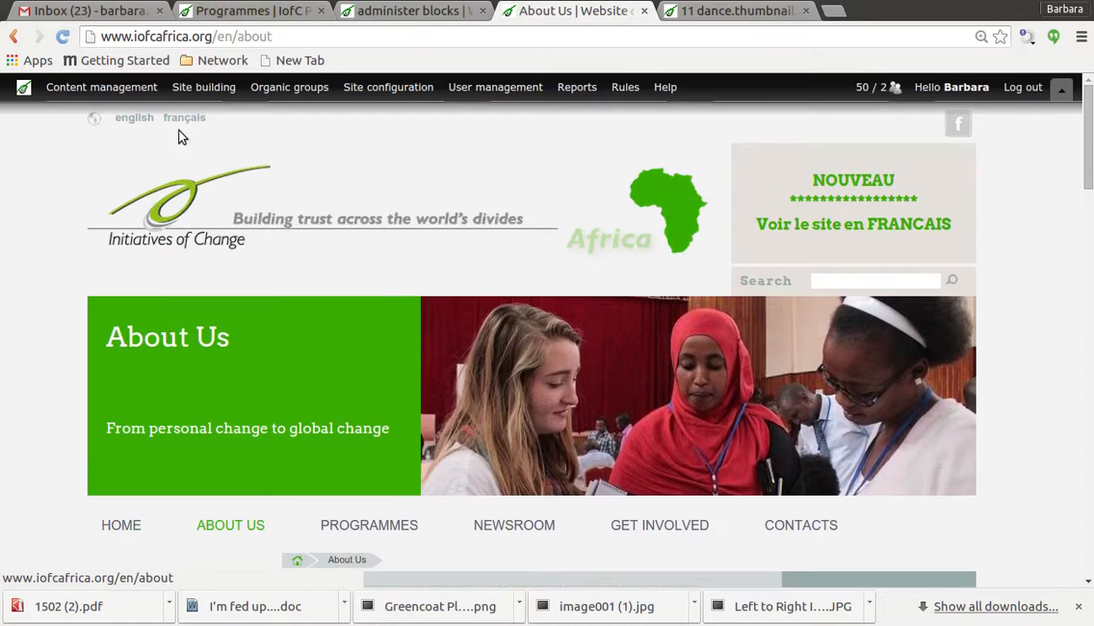
mouse_move(193, 101)
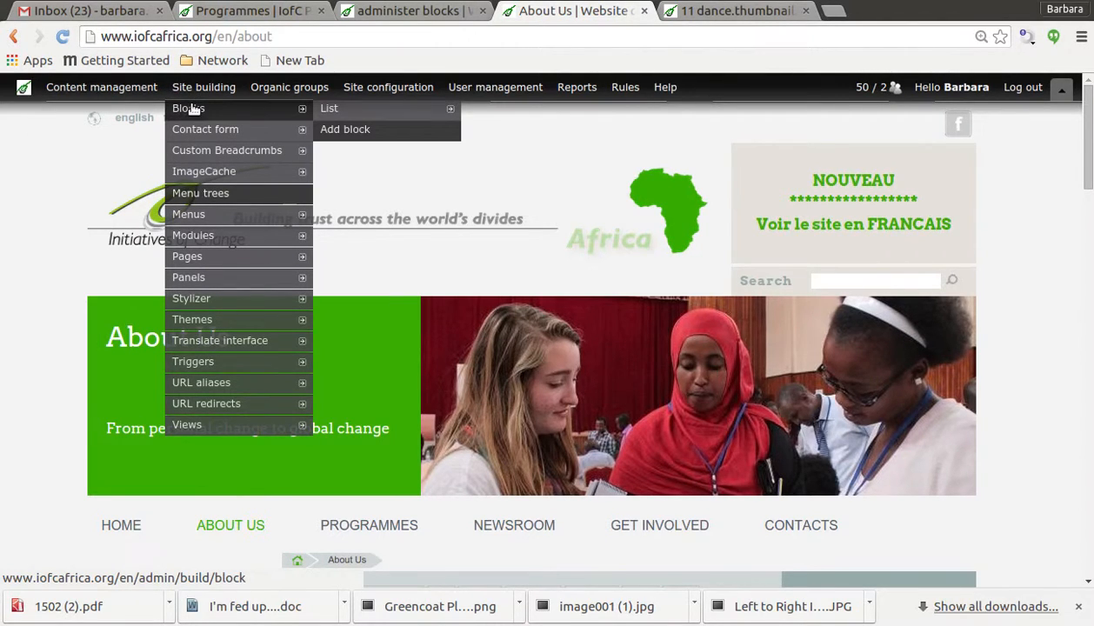
scroll(878, 278, "down", 7)
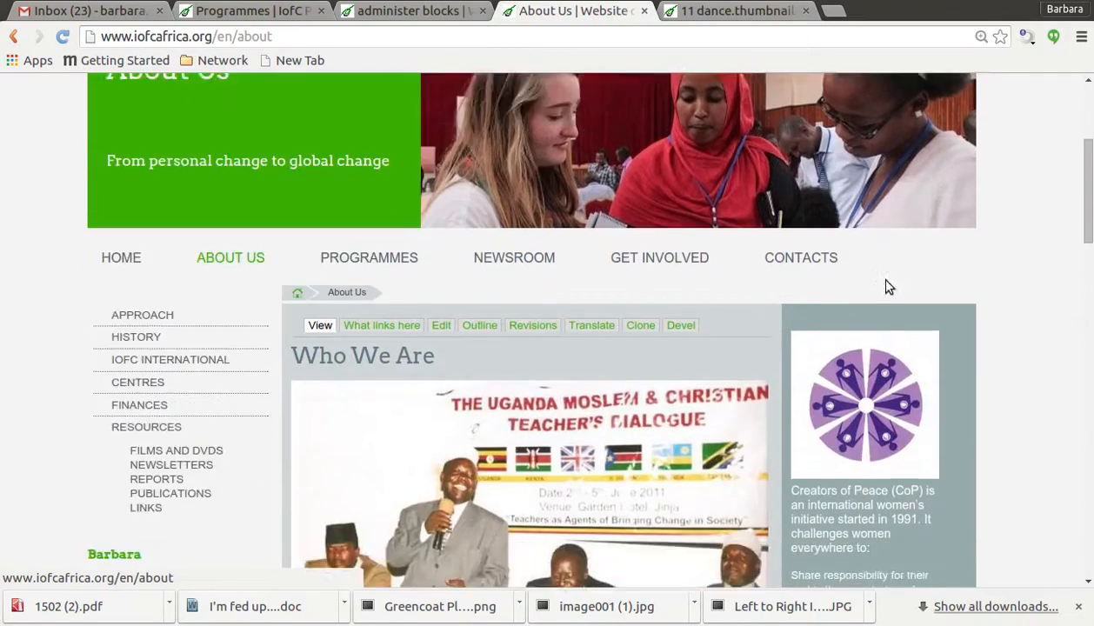
scroll(886, 315, "down", 7)
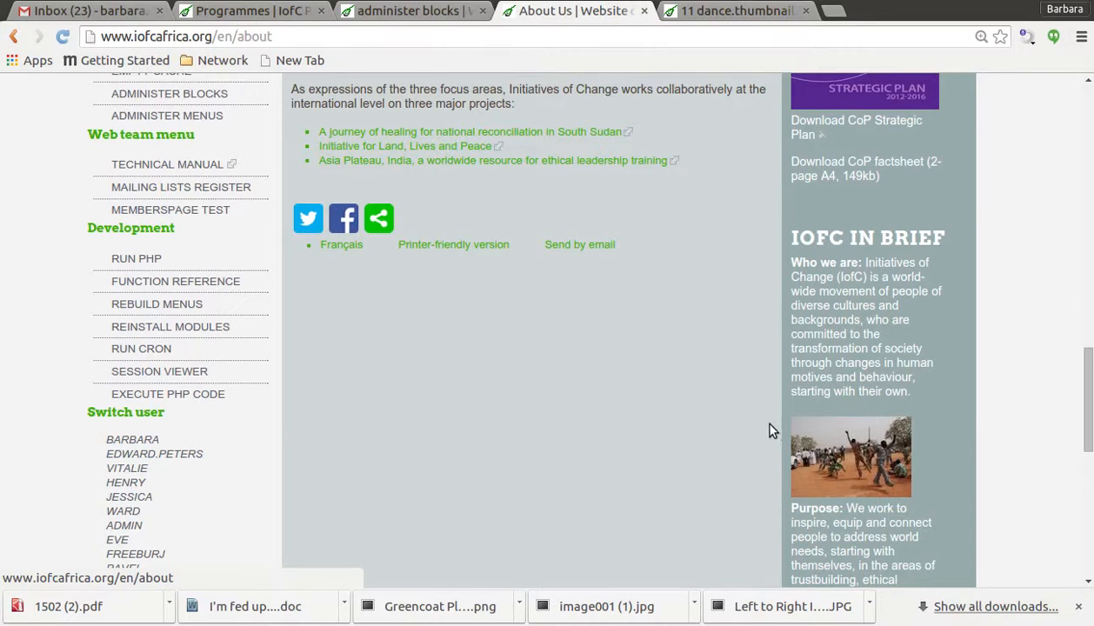
Close the existing dance thumbnail page and open the IofC In Brief block's image in a new browser tab
left_click(806, 10)
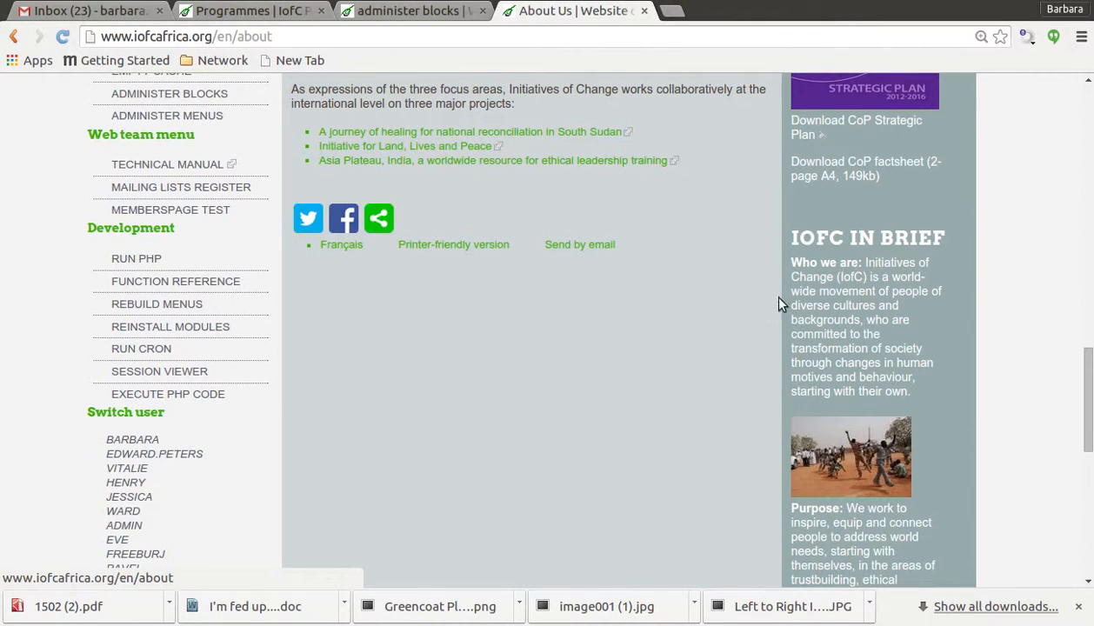
right_click(846, 451)
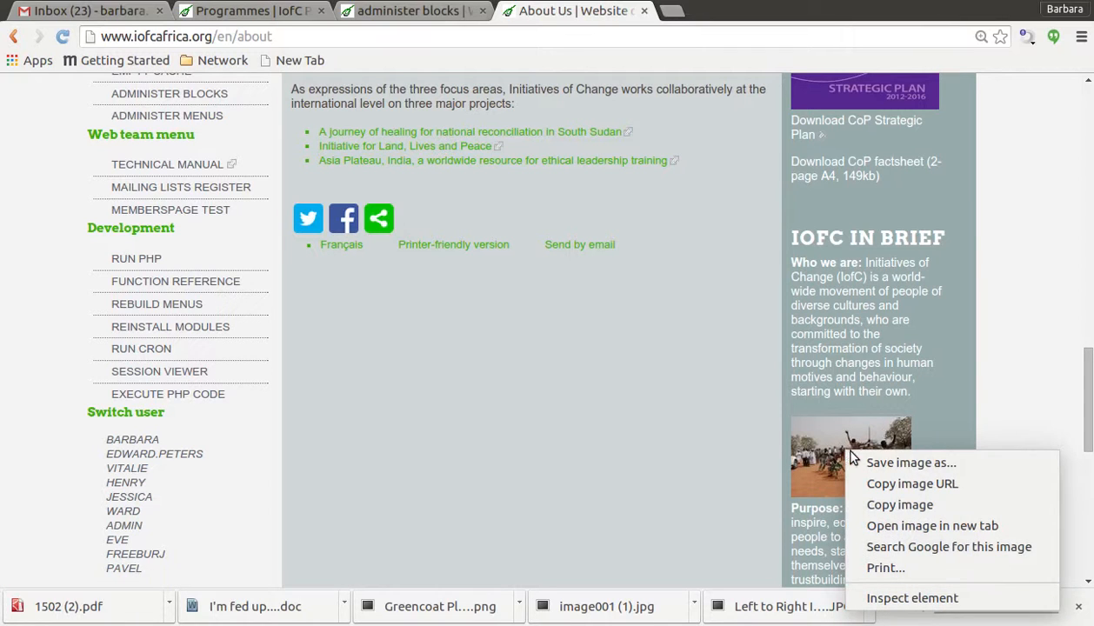
left_click(868, 520)
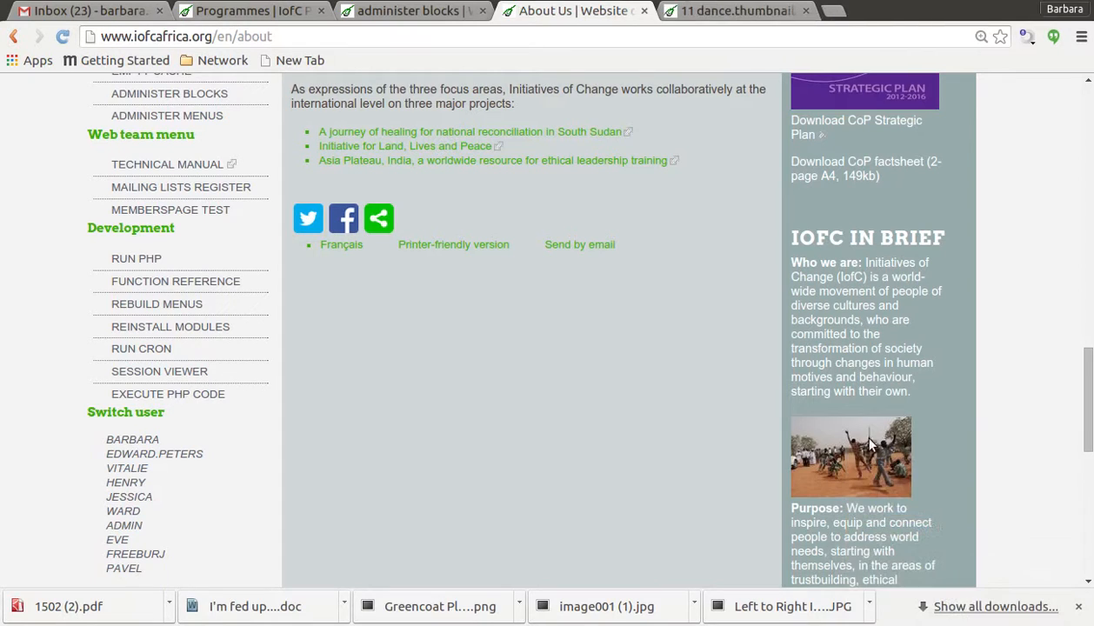
left_click(741, 12)
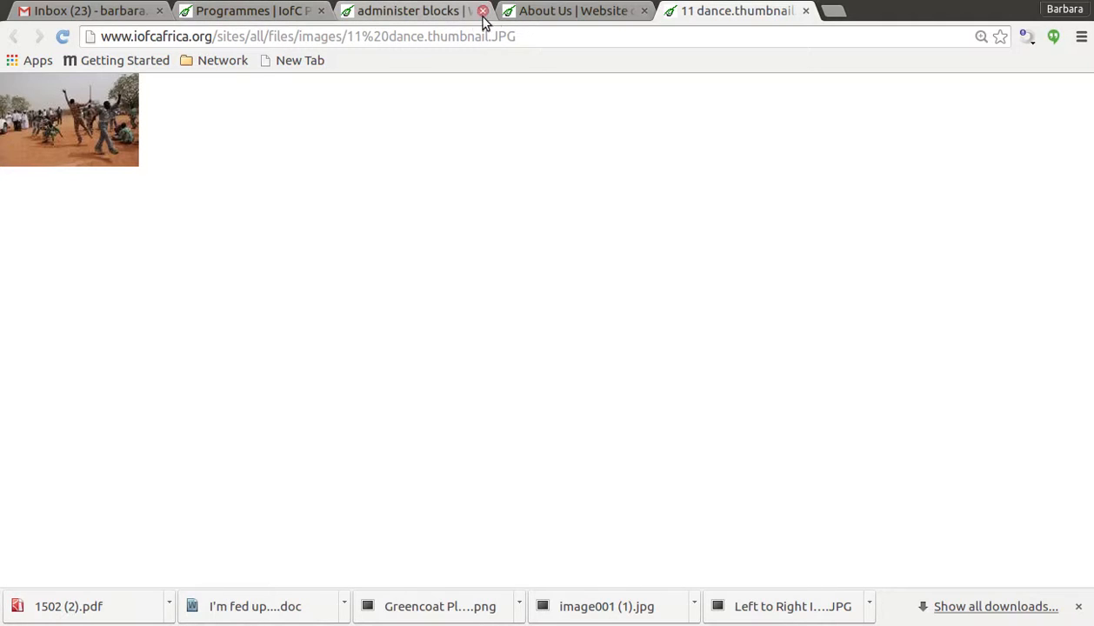
Open the configuration of the IofC In Brief block from the old site's block administration list
left_click(426, 12)
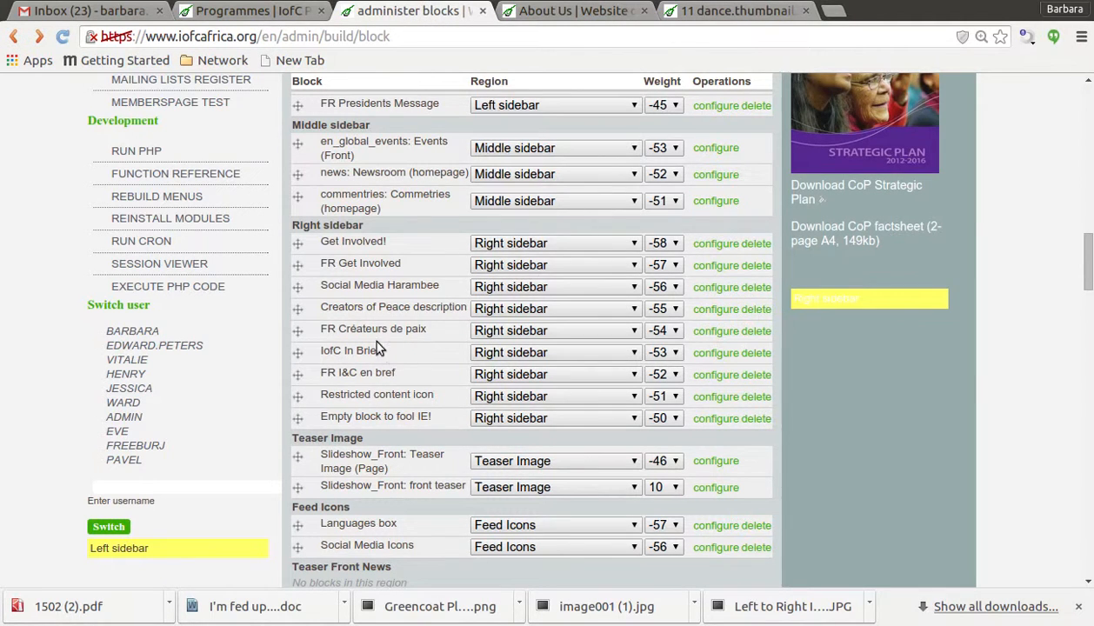
scroll(374, 333, "up", 3)
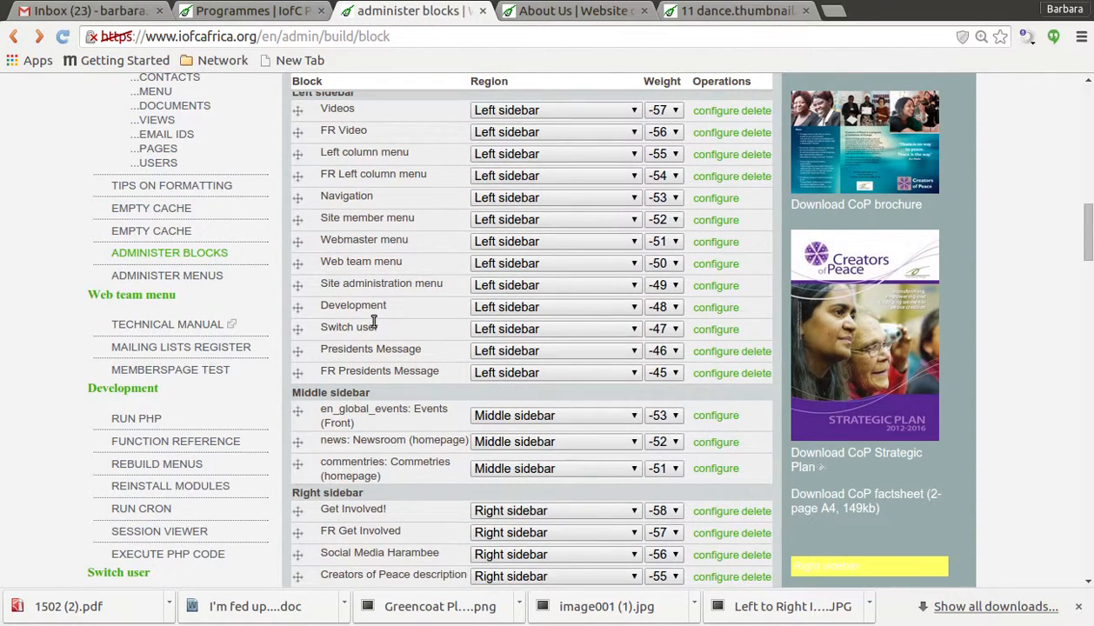
scroll(618, 357, "down", 3)
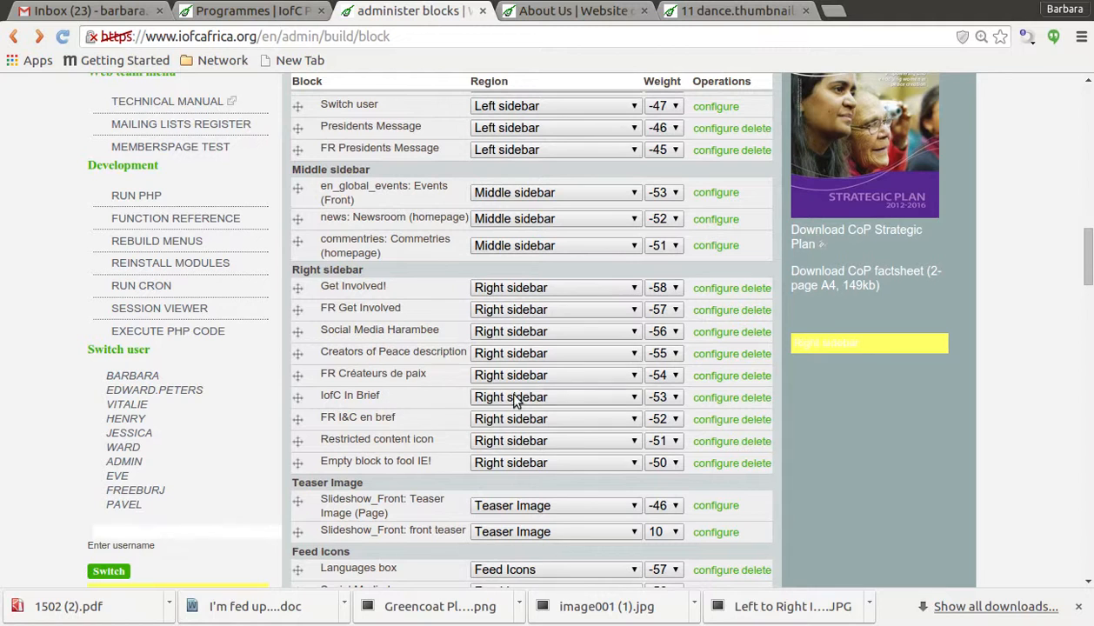
left_click(721, 399)
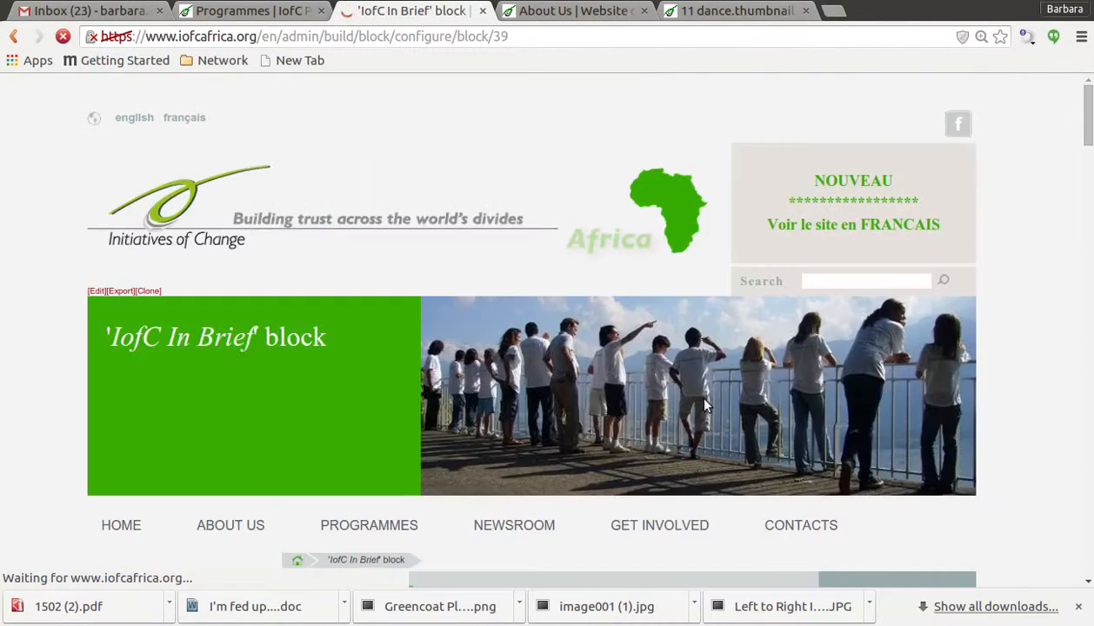
Review the IofC In Brief block's description, body and role visibility settings, and compare them with the block on the About Us page
scroll(580, 298, "down", 3)
scroll(226, 287, "down", 3)
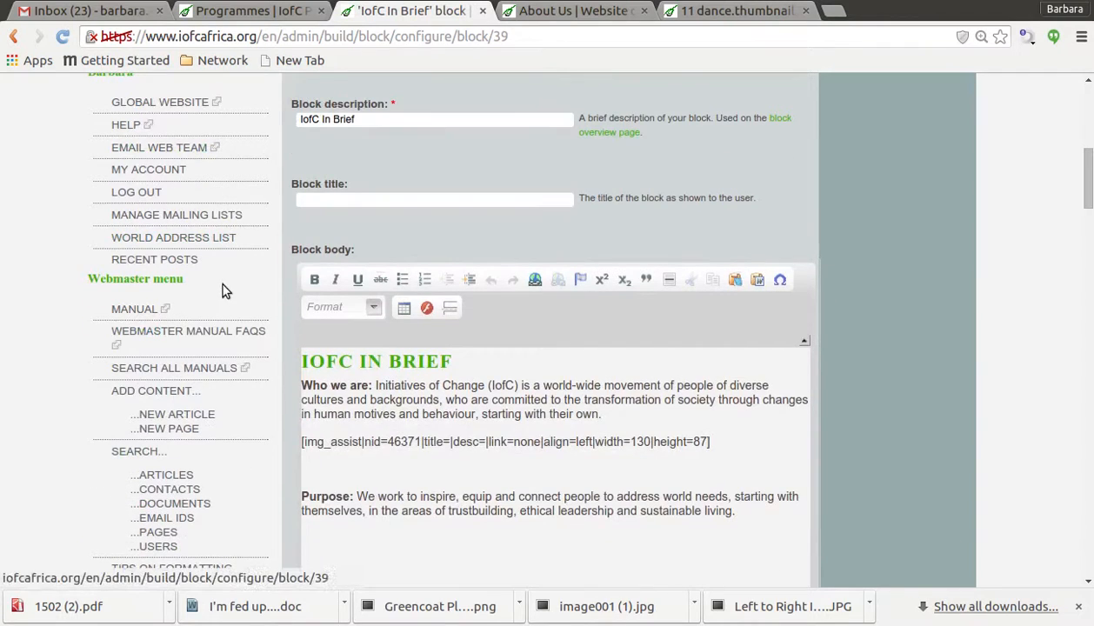
scroll(225, 287, "down", 4)
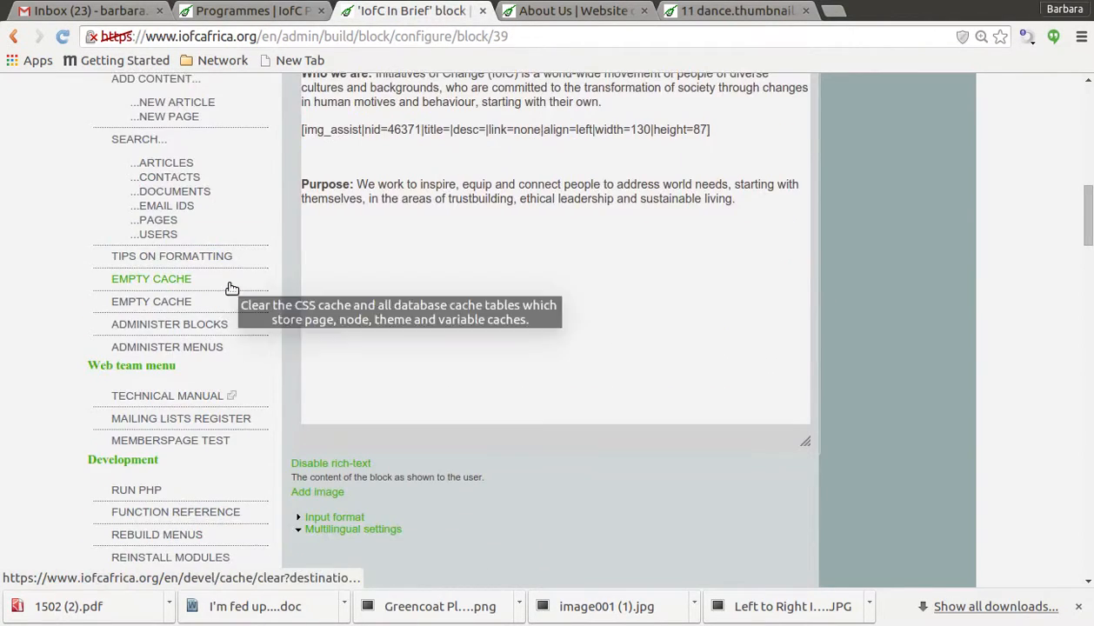
scroll(232, 288, "down", 12)
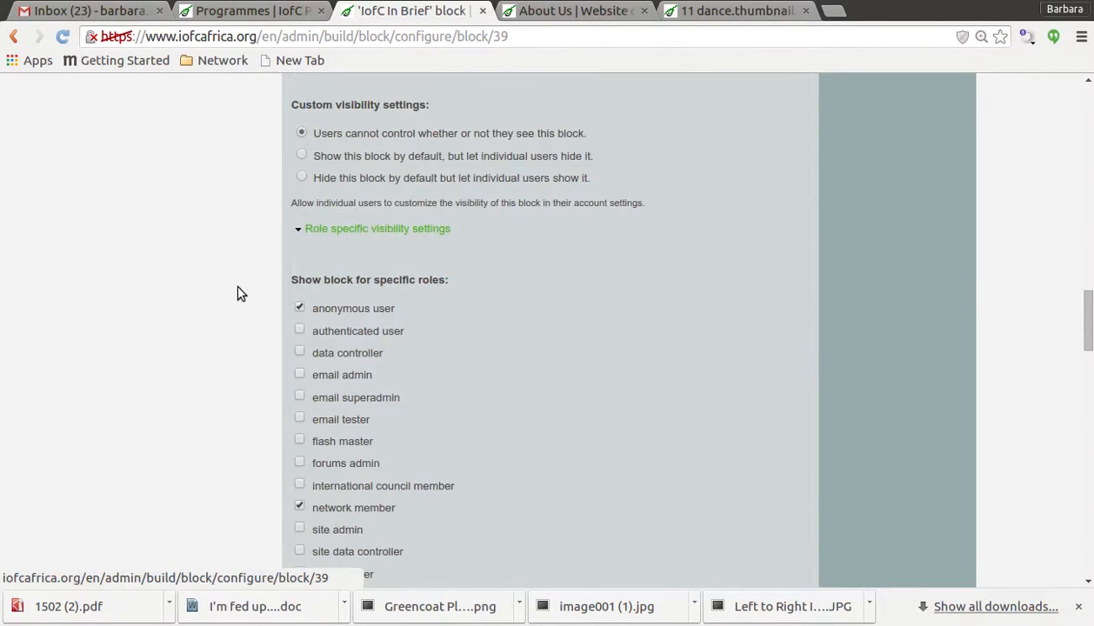
scroll(238, 288, "up", 15)
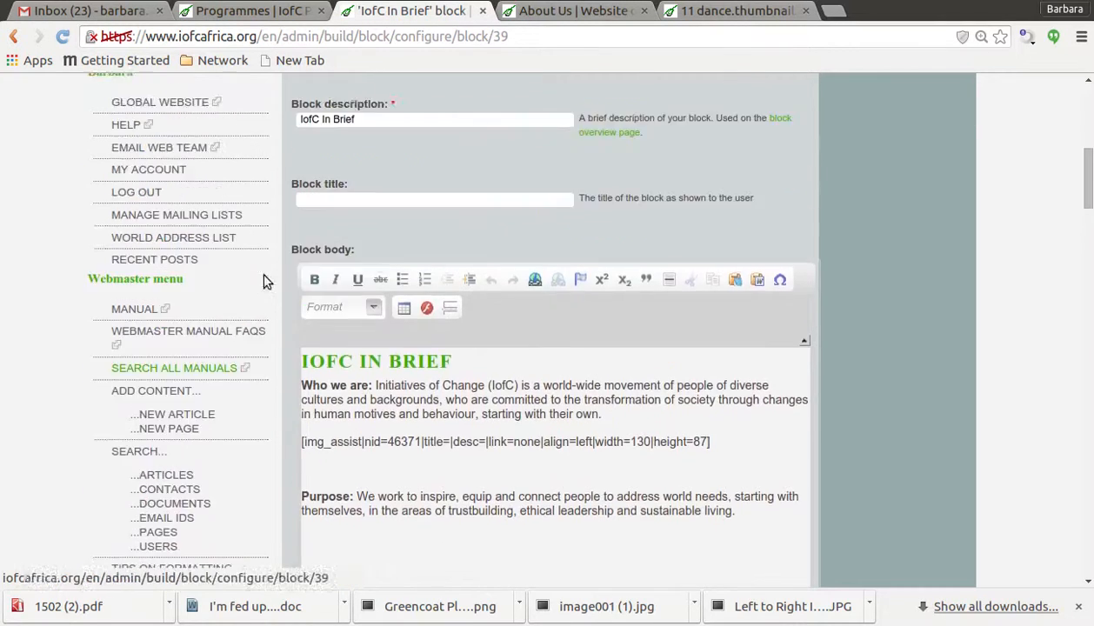
scroll(267, 286, "up", 1)
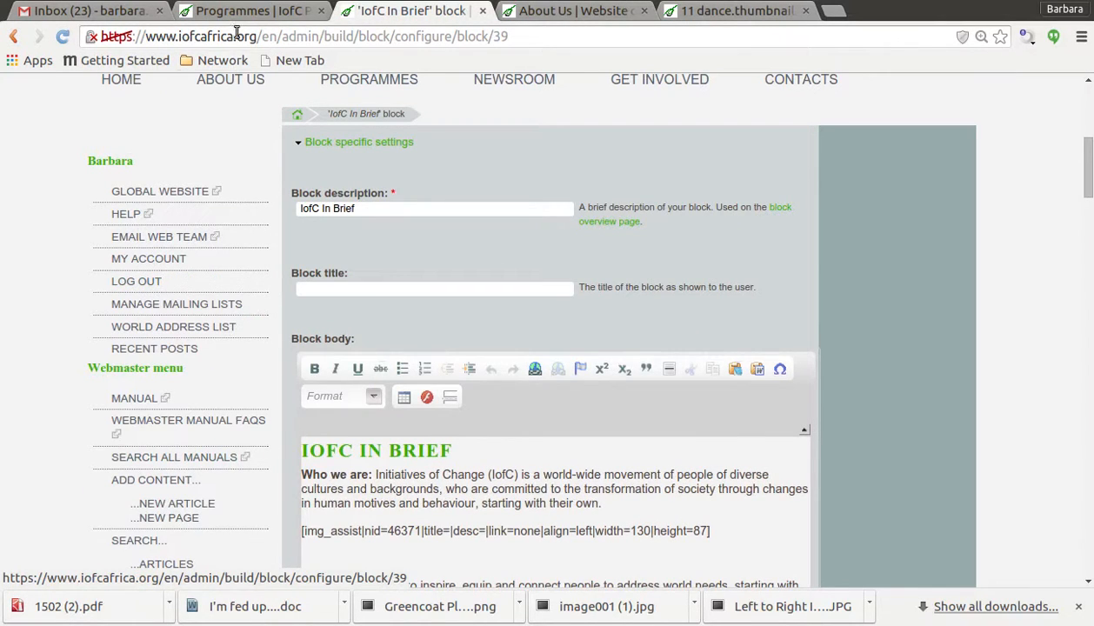
left_click(548, 15)
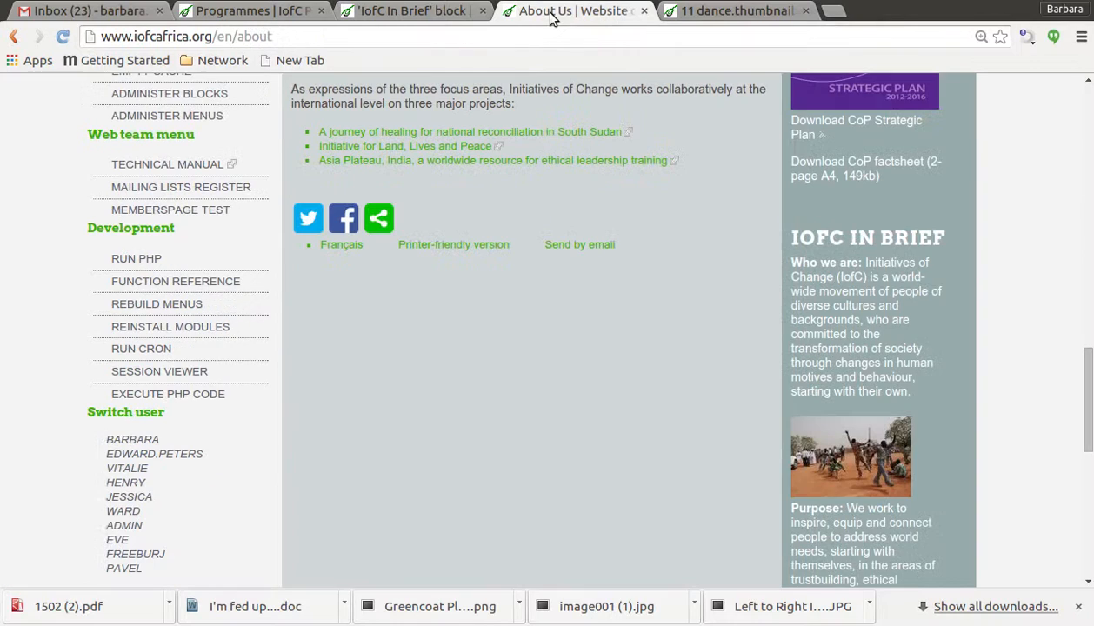
Open the form for adding a new block from the block administration of the dev.panafrica.iofc.org site
left_click(268, 12)
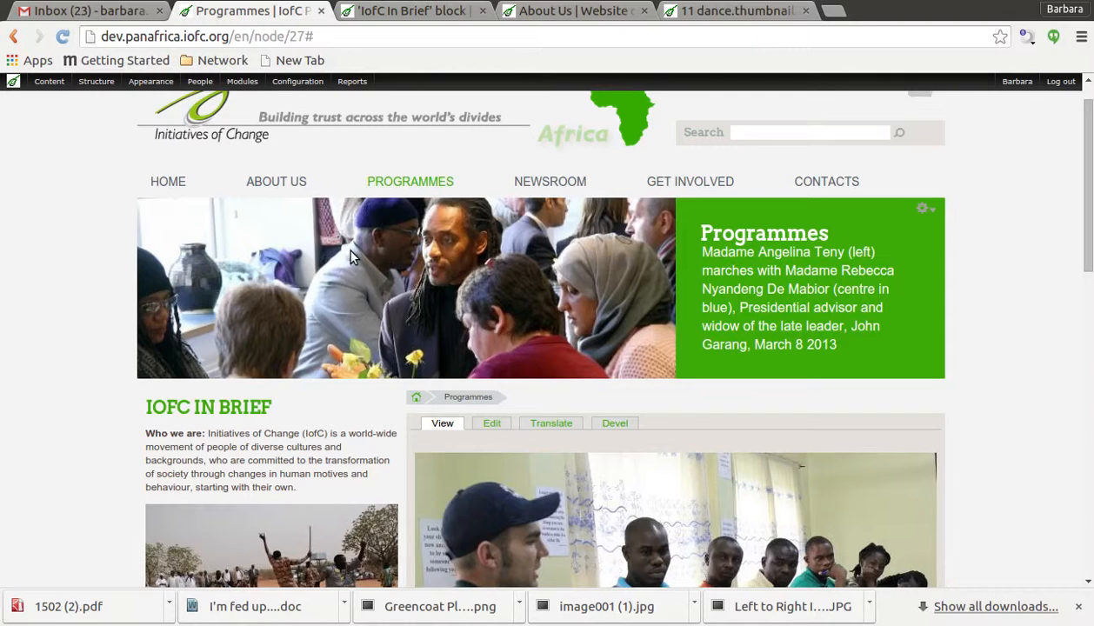
mouse_move(102, 91)
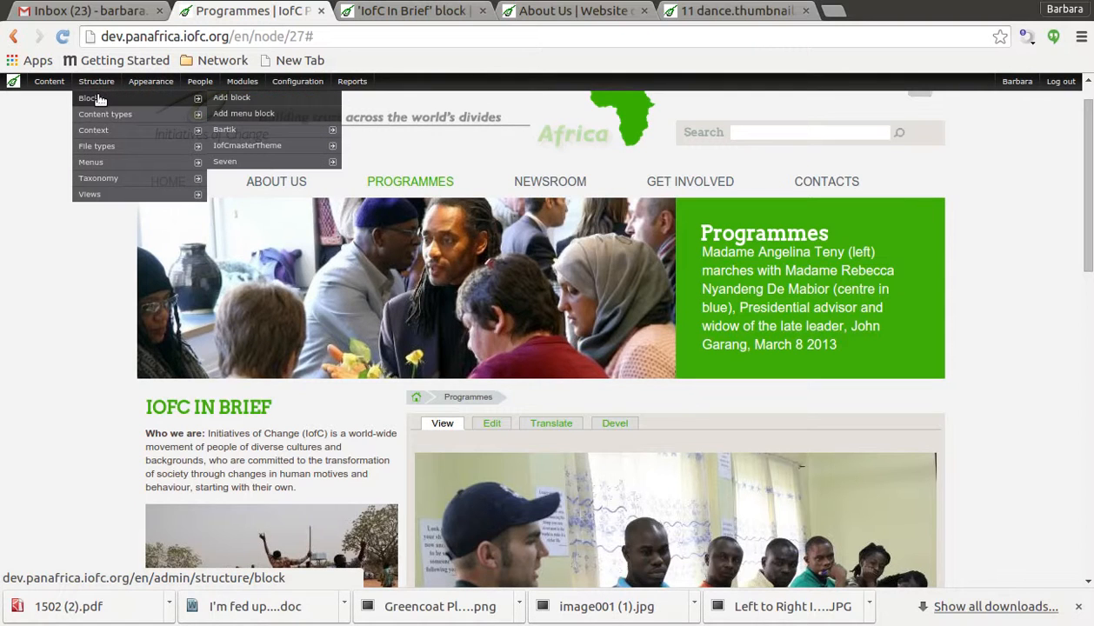
left_click(101, 100)
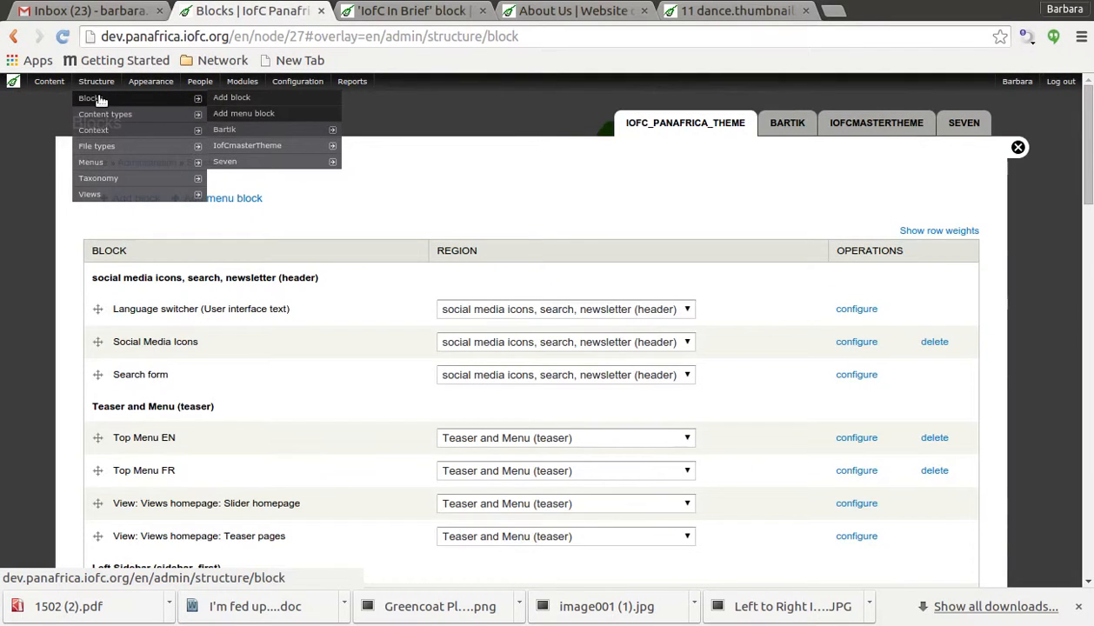
scroll(540, 261, "down", 2)
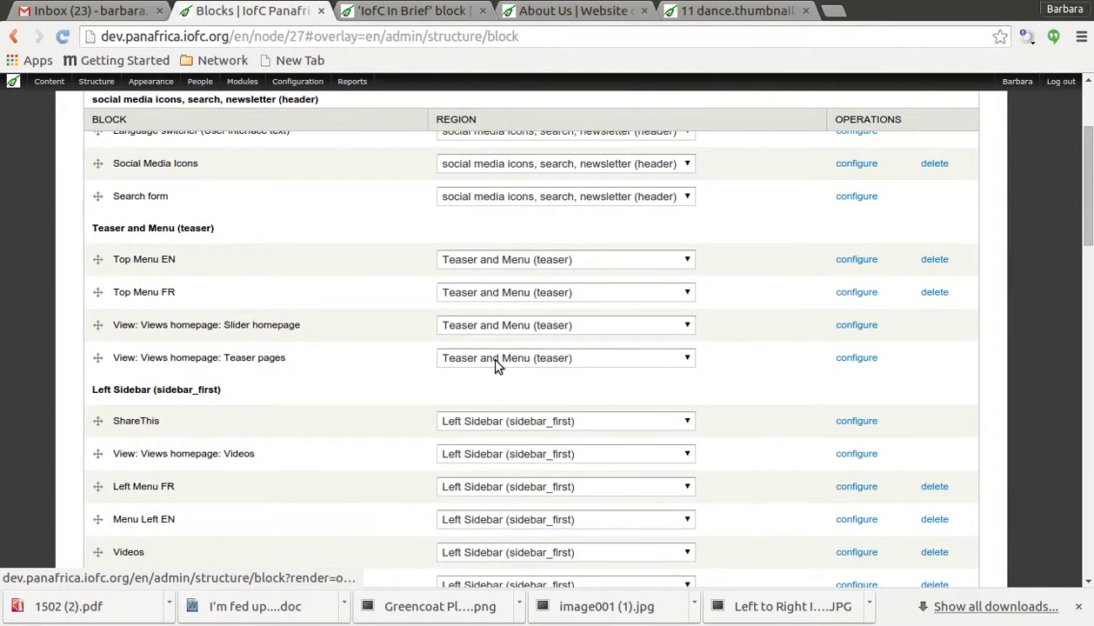
scroll(453, 380, "up", 1)
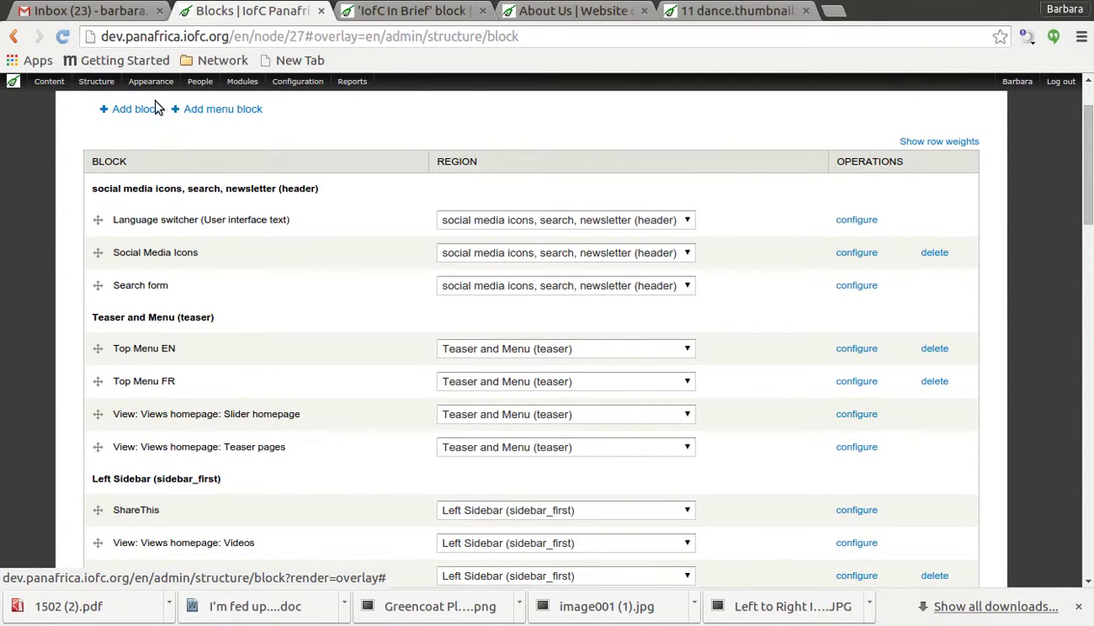
left_click(138, 111)
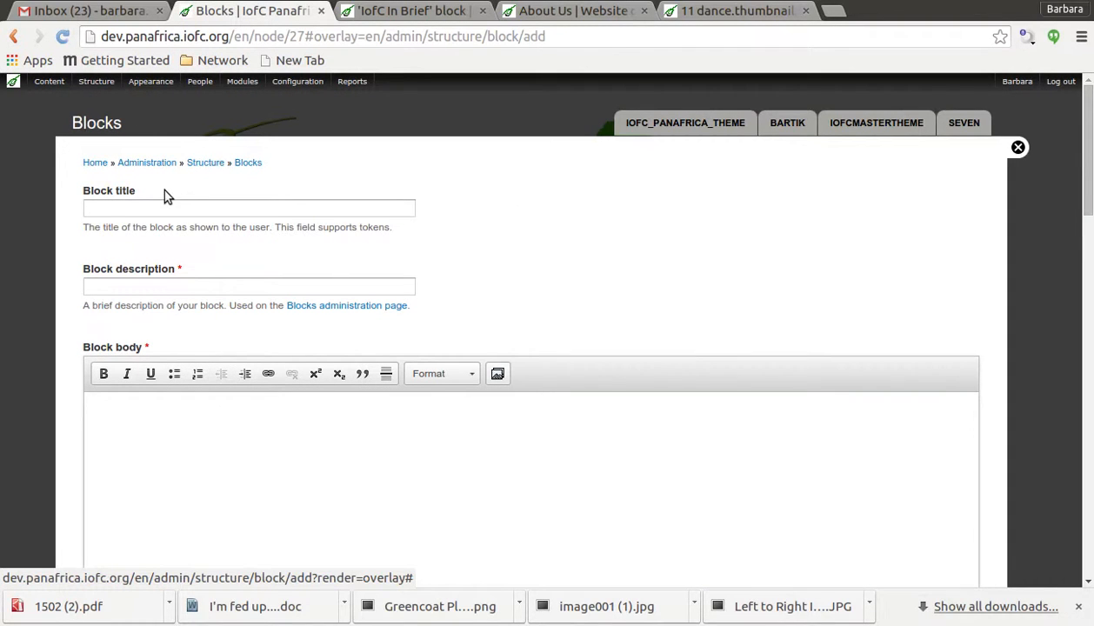
Copy the old block's description "IofC In Brief" into the new block's description
left_click(399, 17)
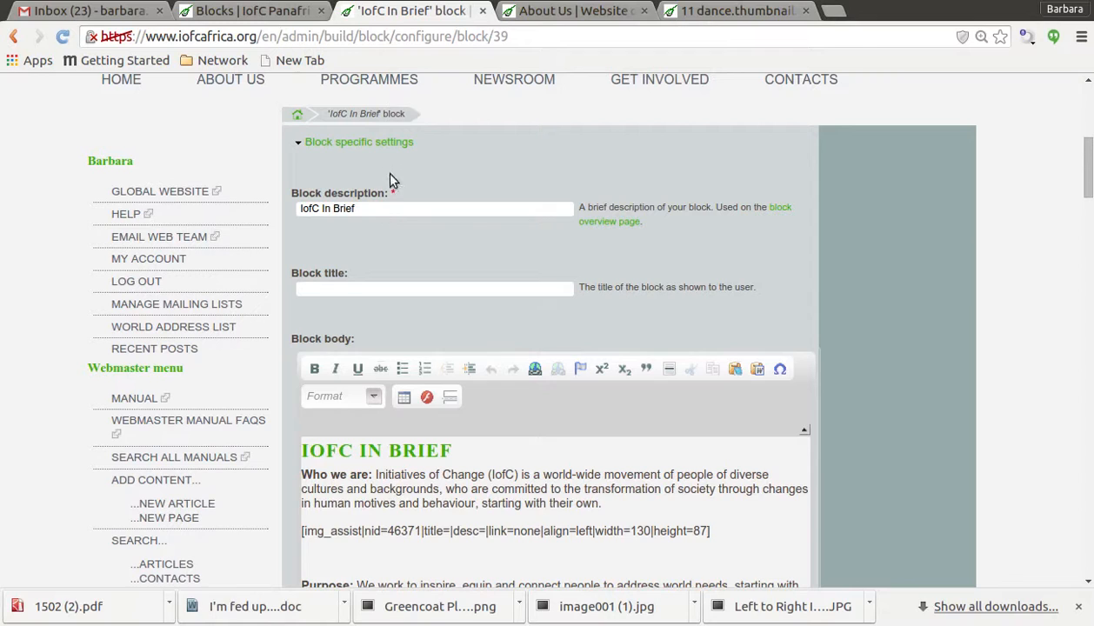
left_click(374, 210)
left_click_drag(375, 209, 287, 203)
key("ctrl+c")
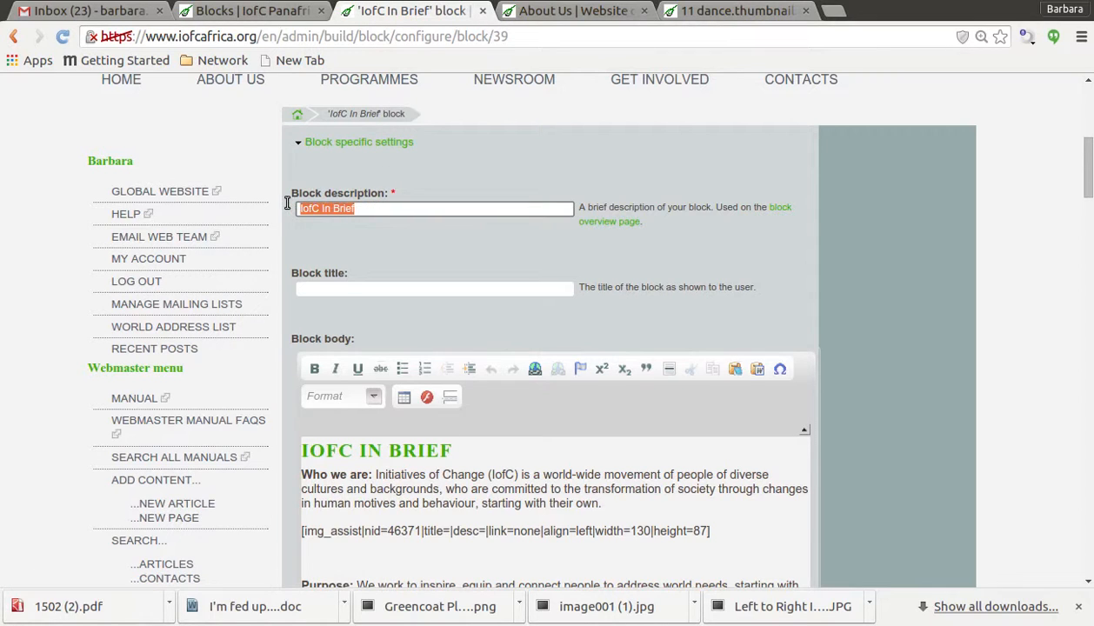
left_click(261, 9)
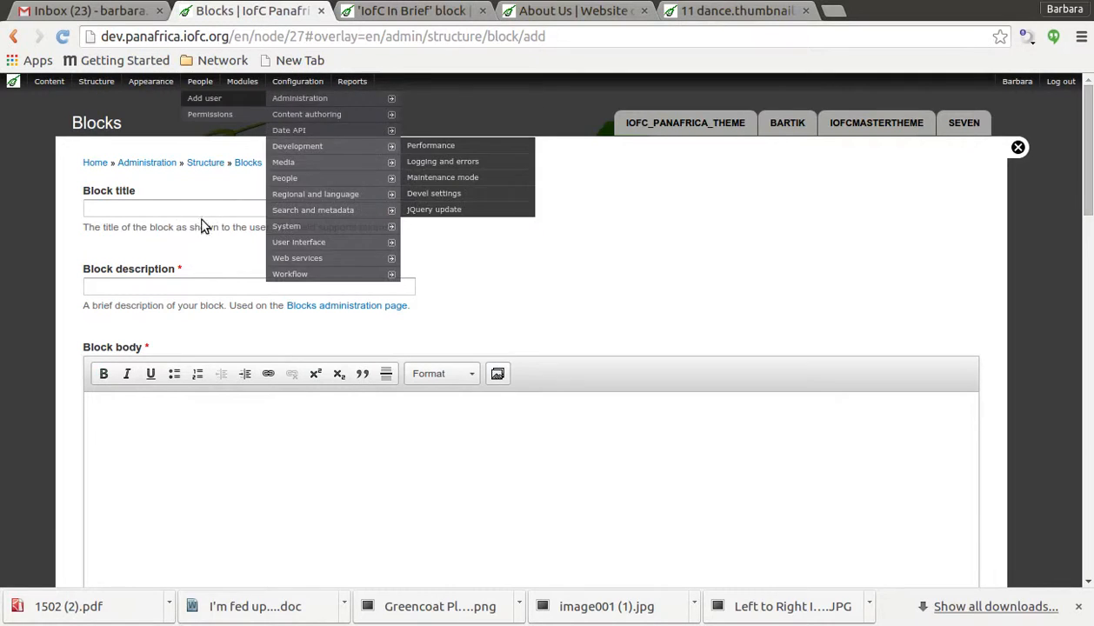
left_click(140, 288)
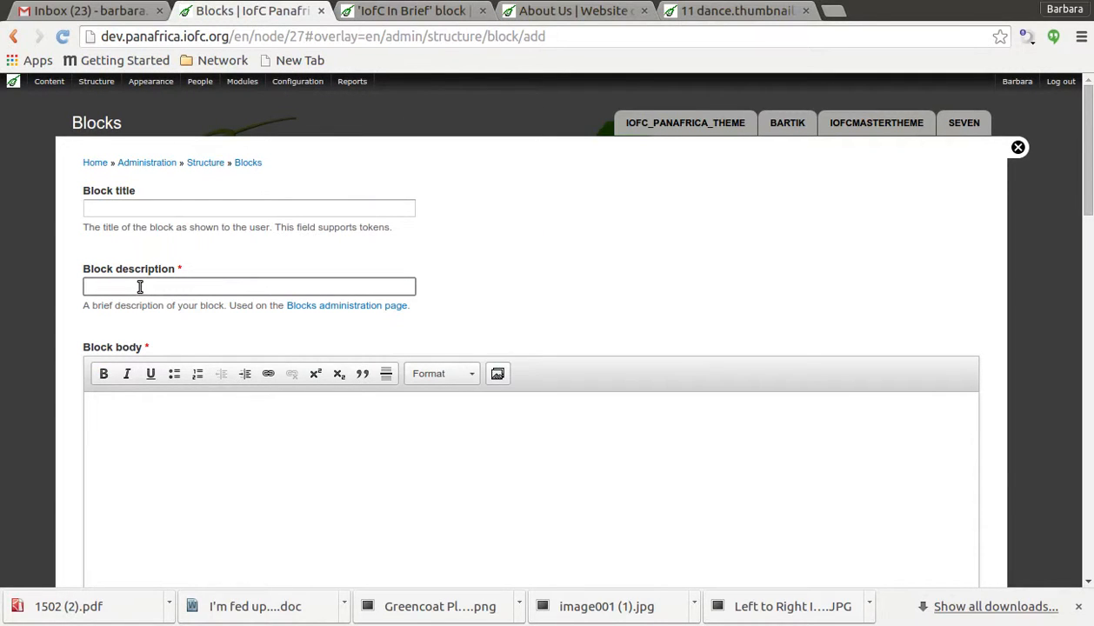
key("ctrl+v")
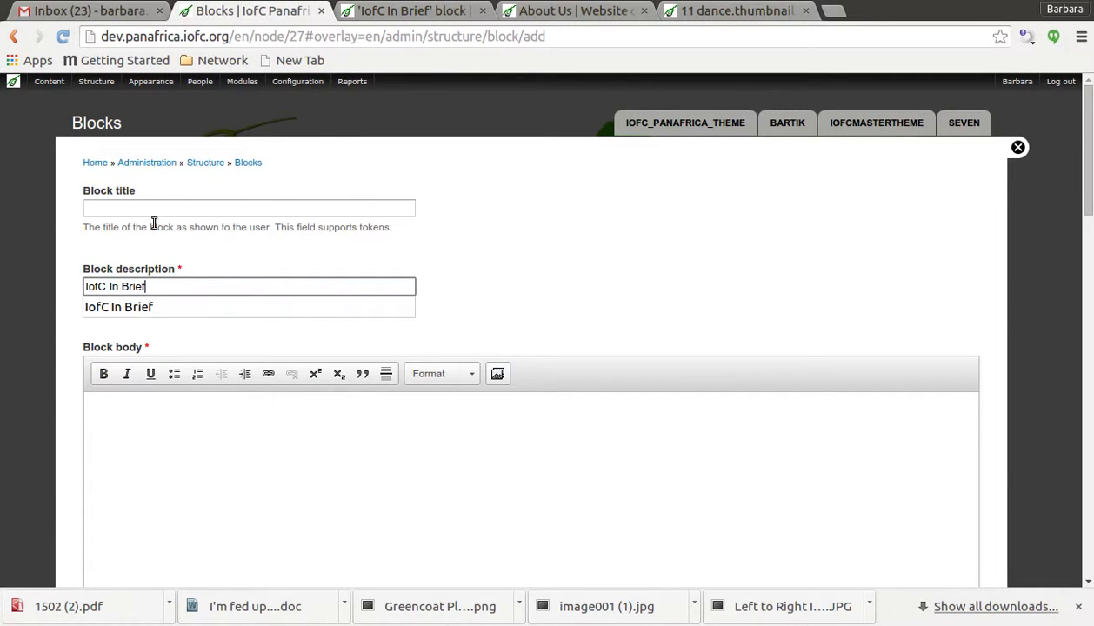
Set the new block's title to <none>
left_click(154, 208)
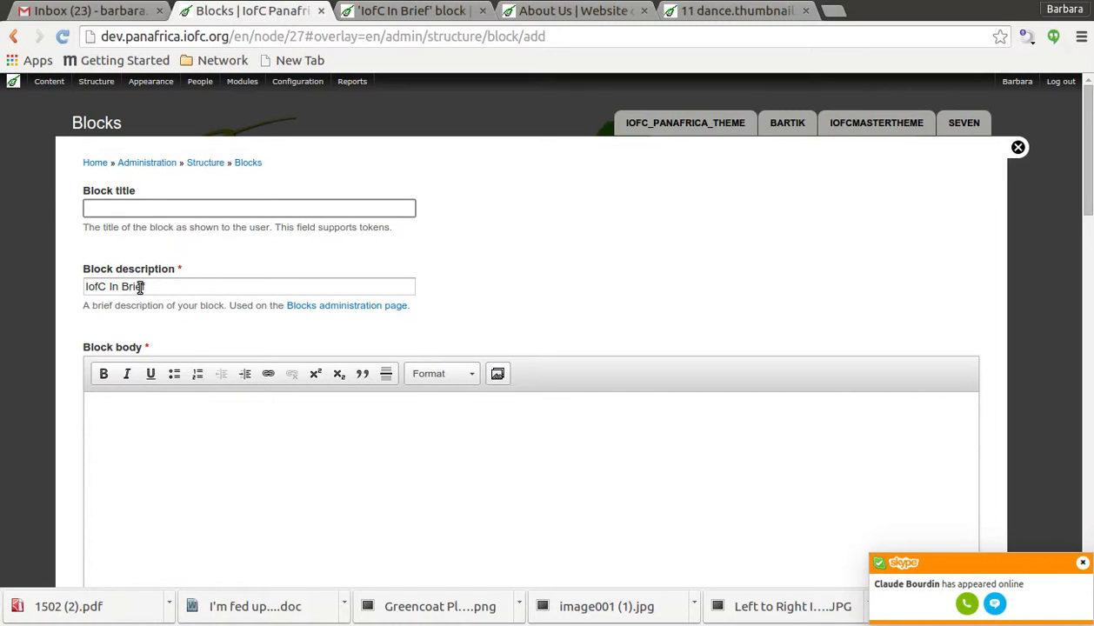
left_click(141, 205)
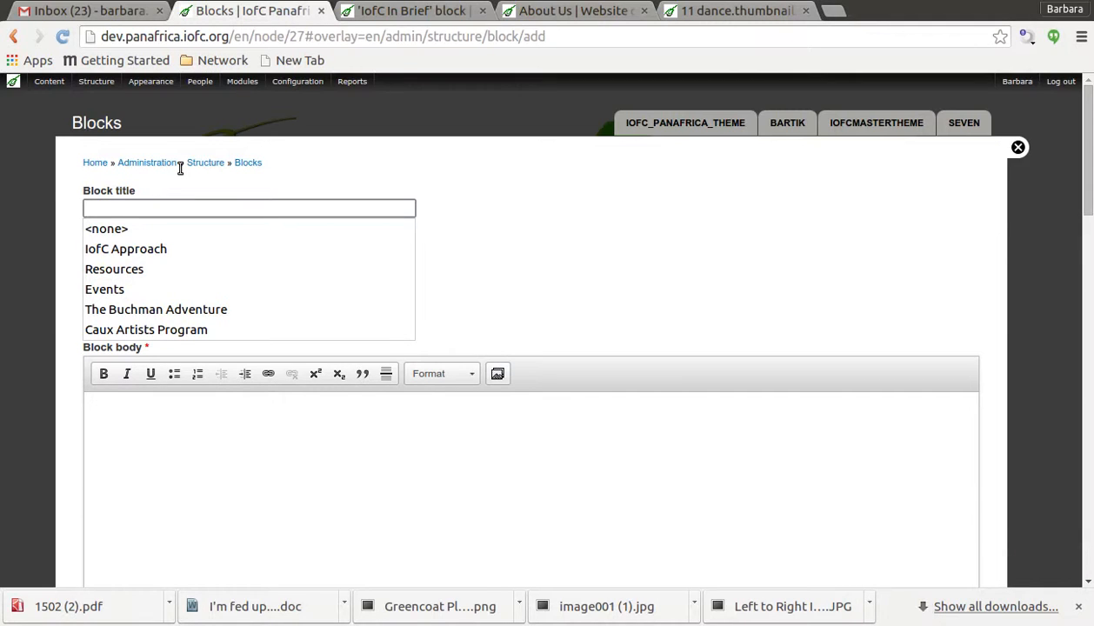
type("<")
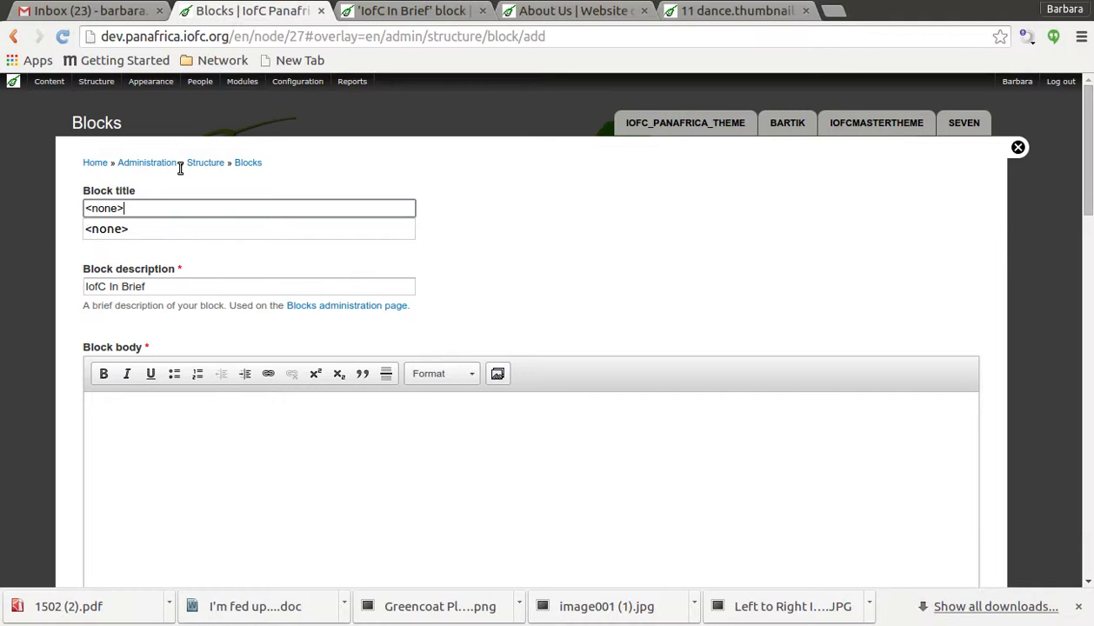
type("none>")
Disable rich text for the new block's body so that it accepts raw HTML
left_click(169, 426)
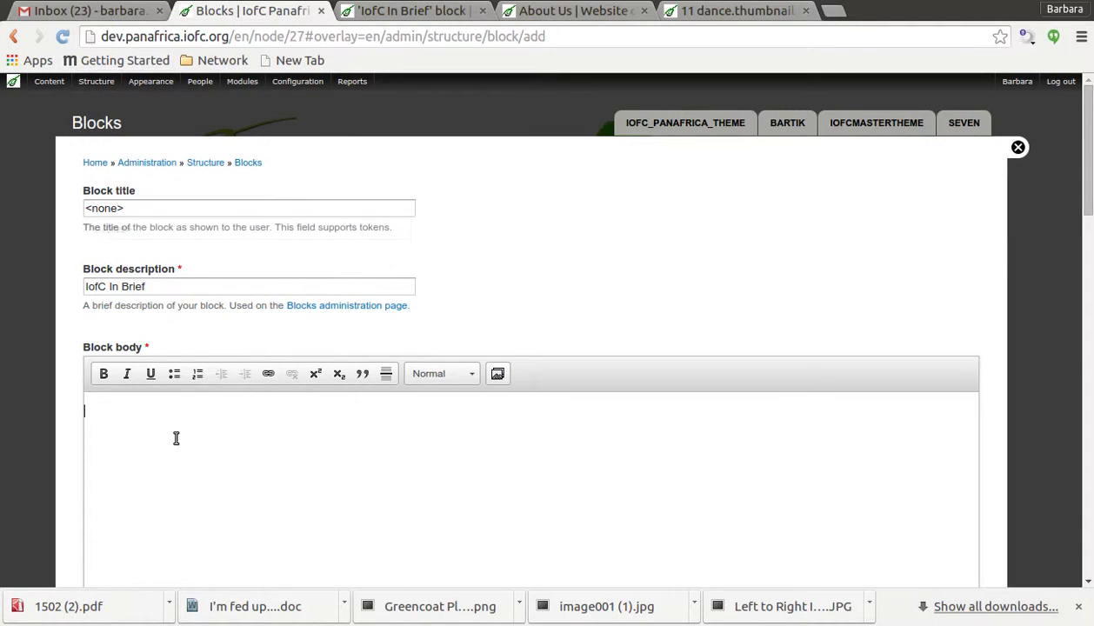
scroll(264, 306, "down", 3)
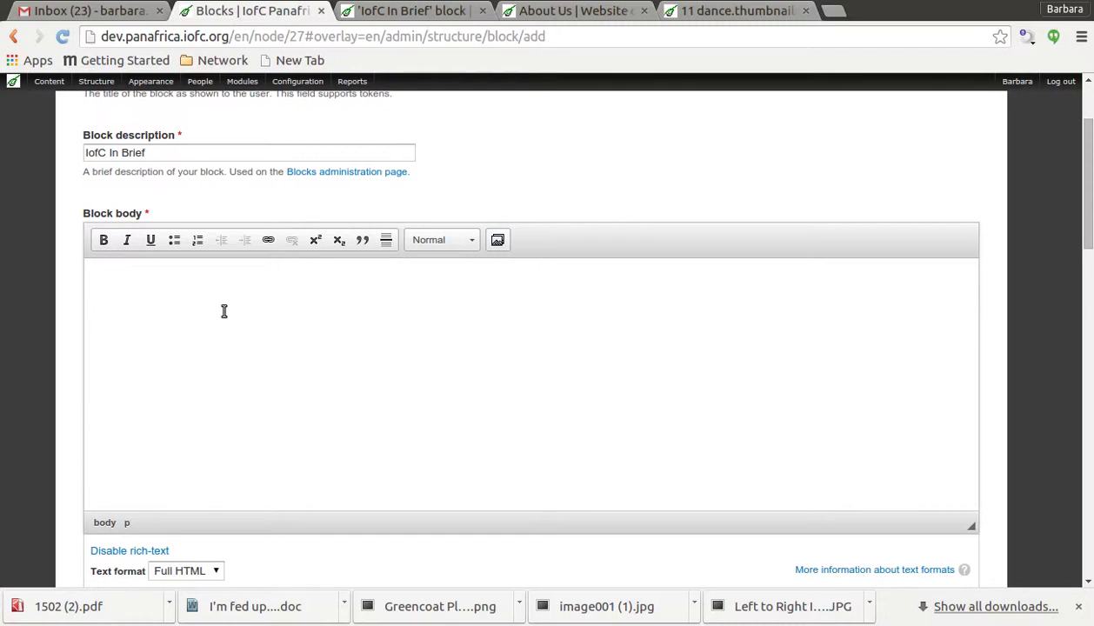
left_click(132, 551)
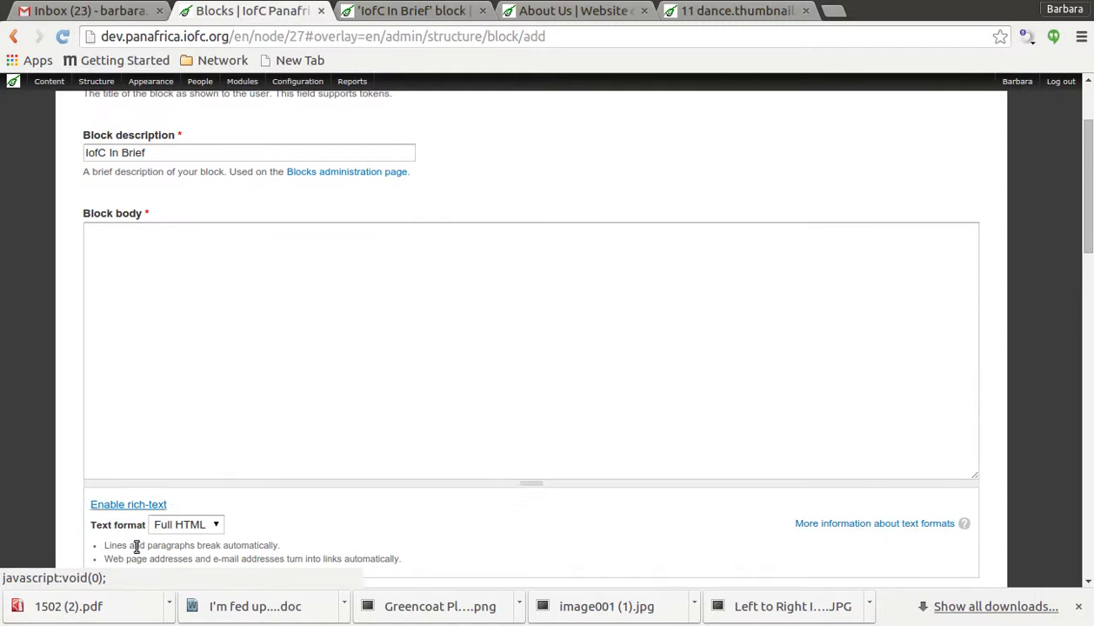
Disable rich text on the old site's IofC In Brief block and copy the full HTML source of its body
left_click(403, 9)
scroll(356, 432, "down", 10)
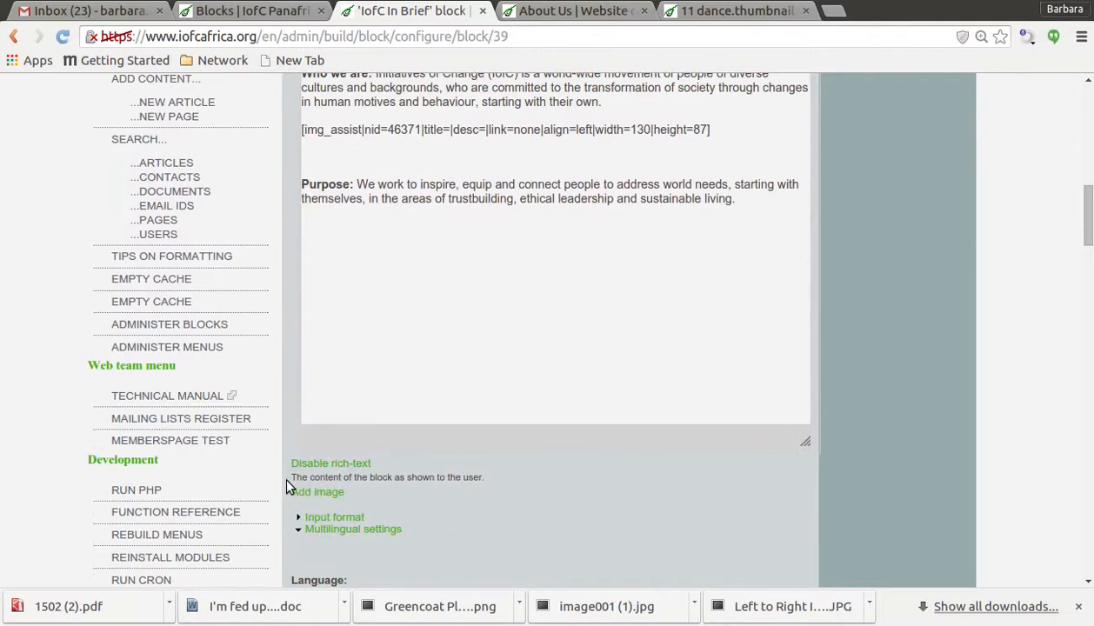
left_click(320, 465)
scroll(439, 492, "up", 3)
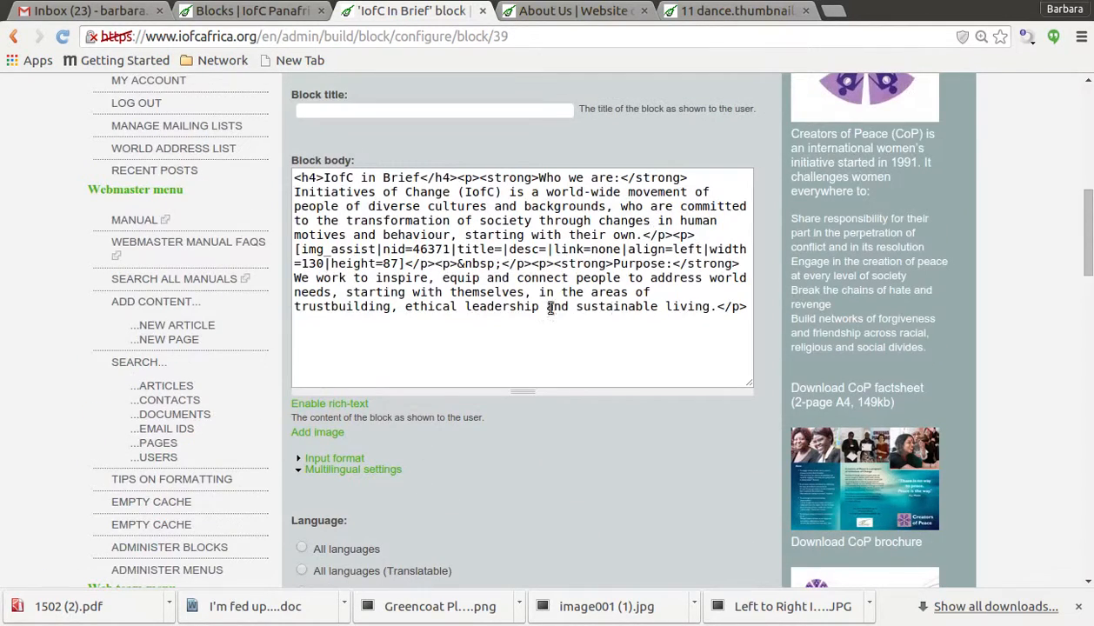
left_click_drag(747, 309, 355, 148)
key("ctrl+c")
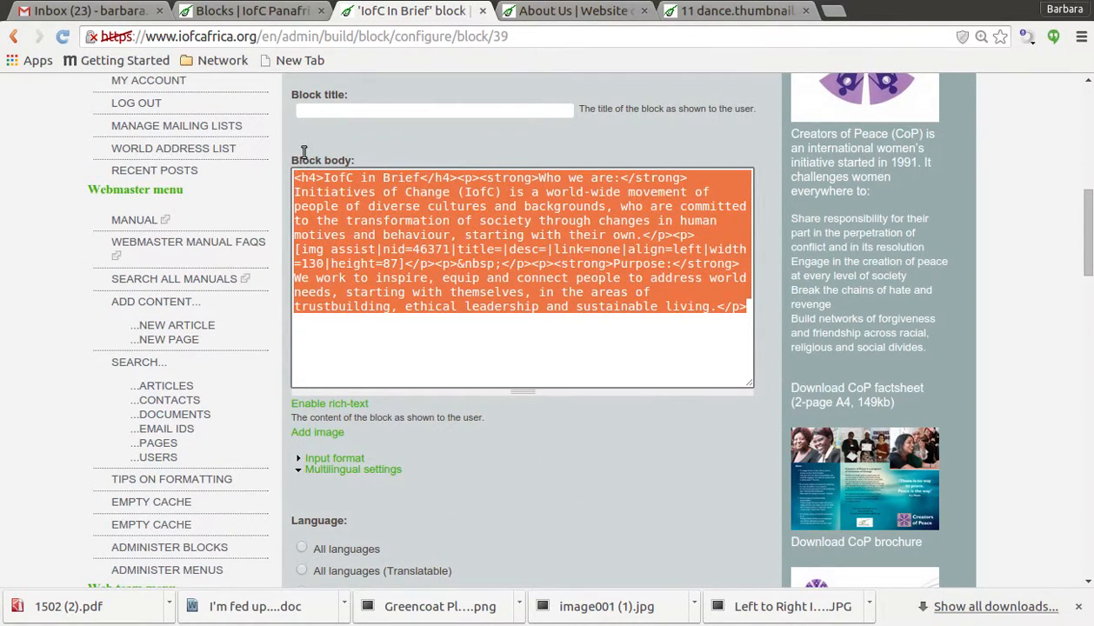
Paste the copied HTML into the new block's body and re-enable rich text
left_click(252, 12)
left_click(161, 380)
key("ctrl+v")
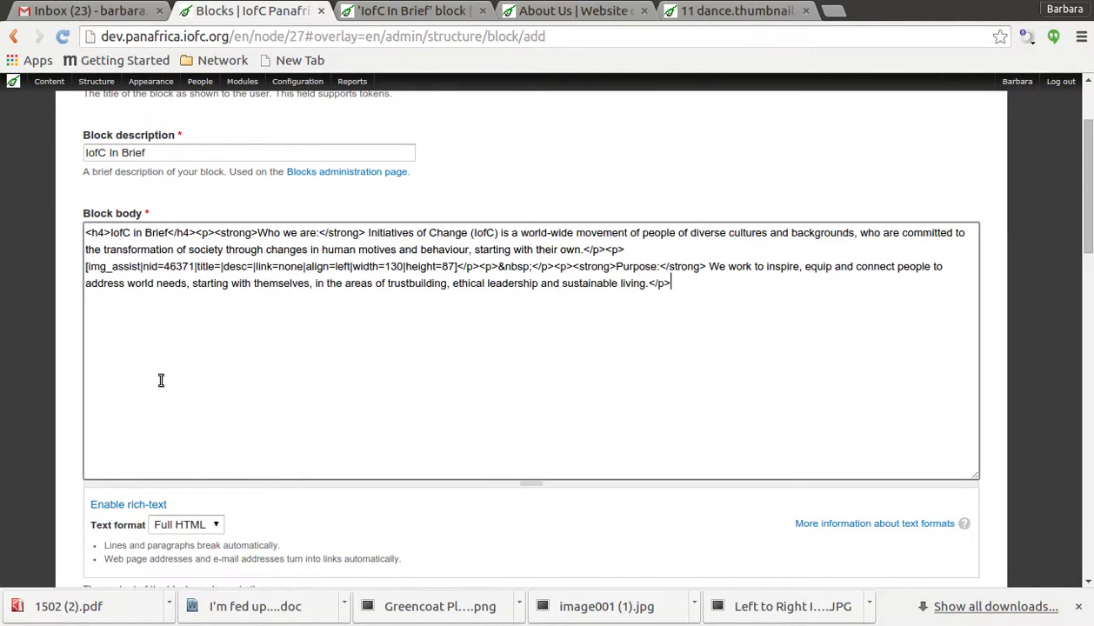
left_click(153, 505)
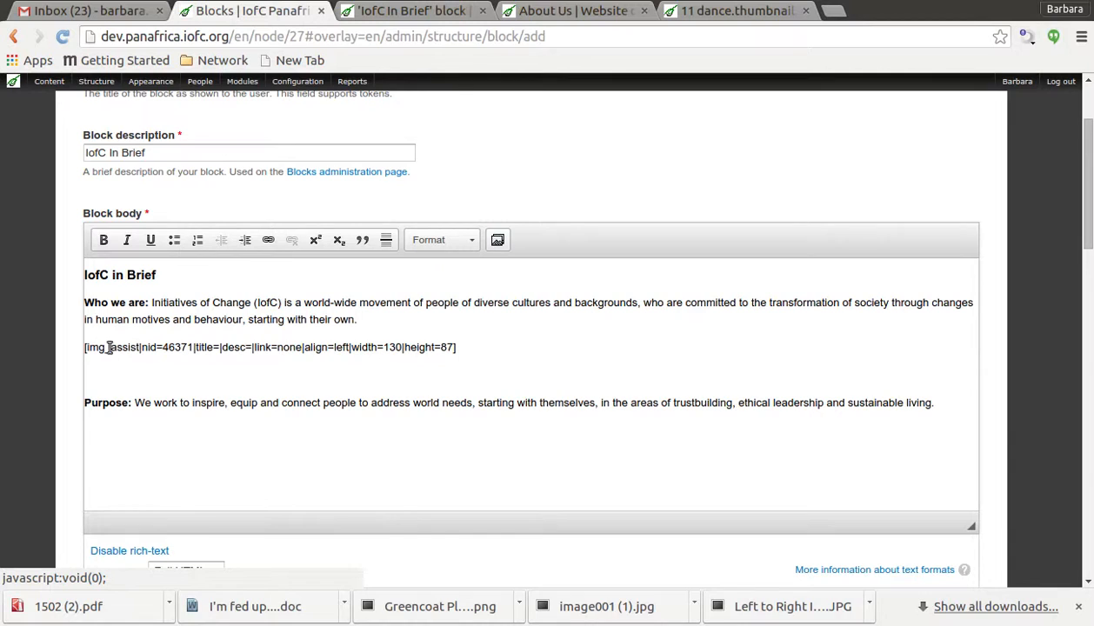
Delete the img_assist placeholder line between the "Who we are" and "Purpose" paragraphs of the new block's body
left_click_drag(470, 347, 106, 345)
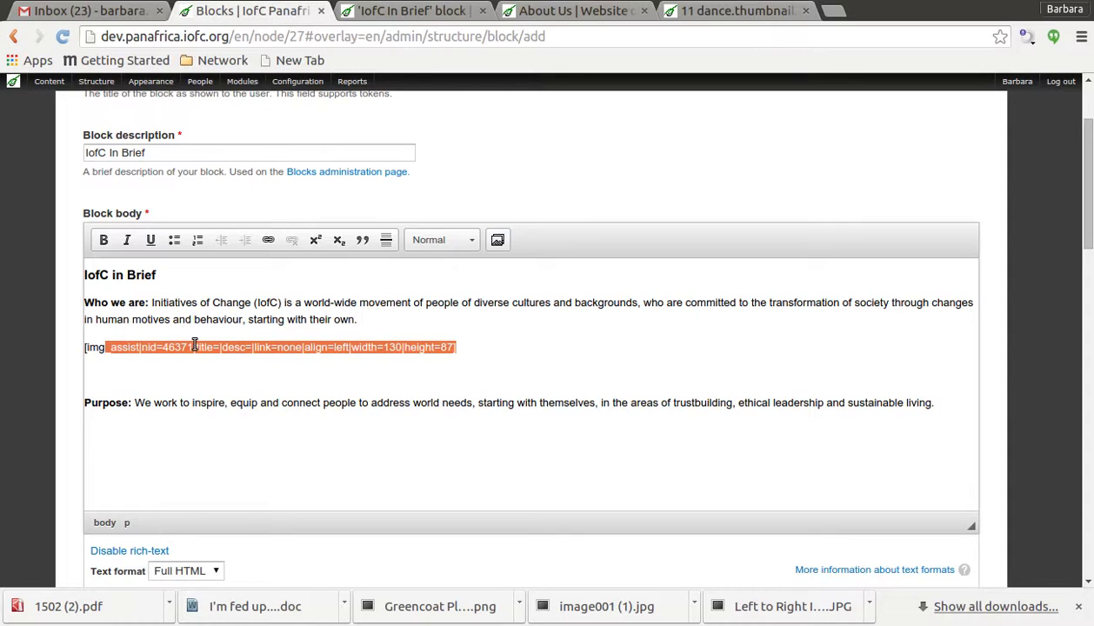
left_click(472, 347)
left_click_drag(471, 348, 85, 354)
key("Delete")
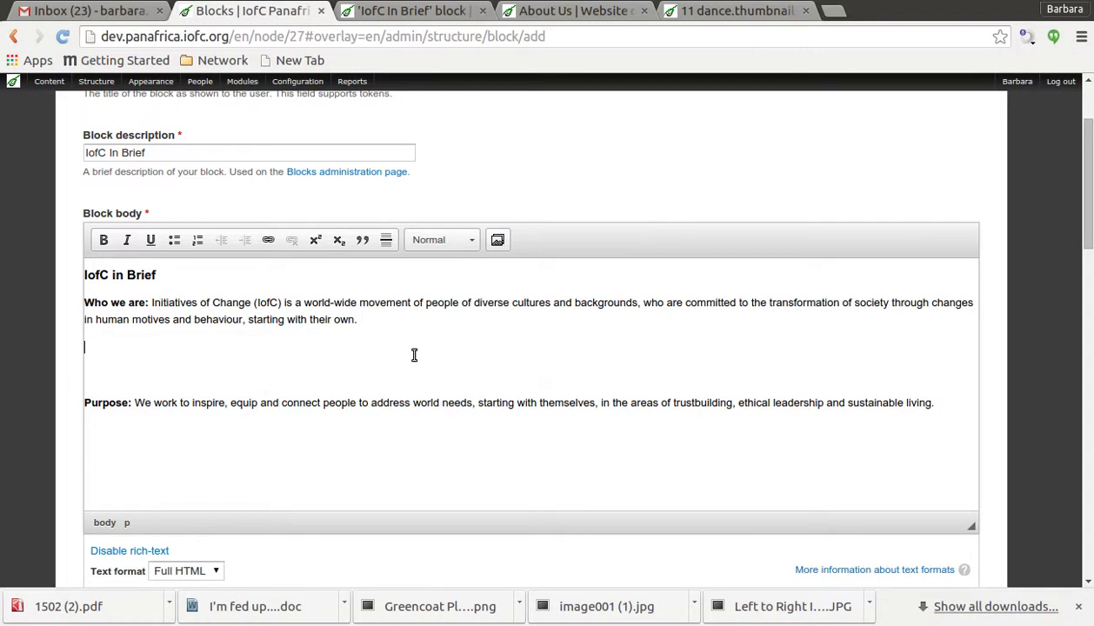
Check the old image's file name, search the dev site's media library for "dance", and choose 11_dance.jpg for embedding
left_click(497, 241)
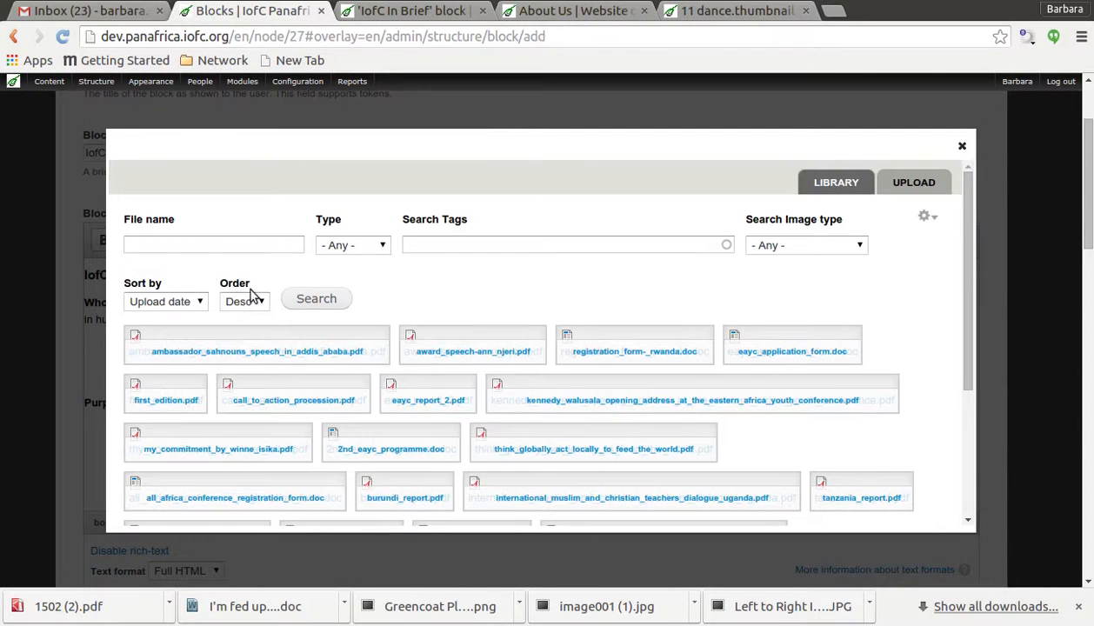
left_click(171, 242)
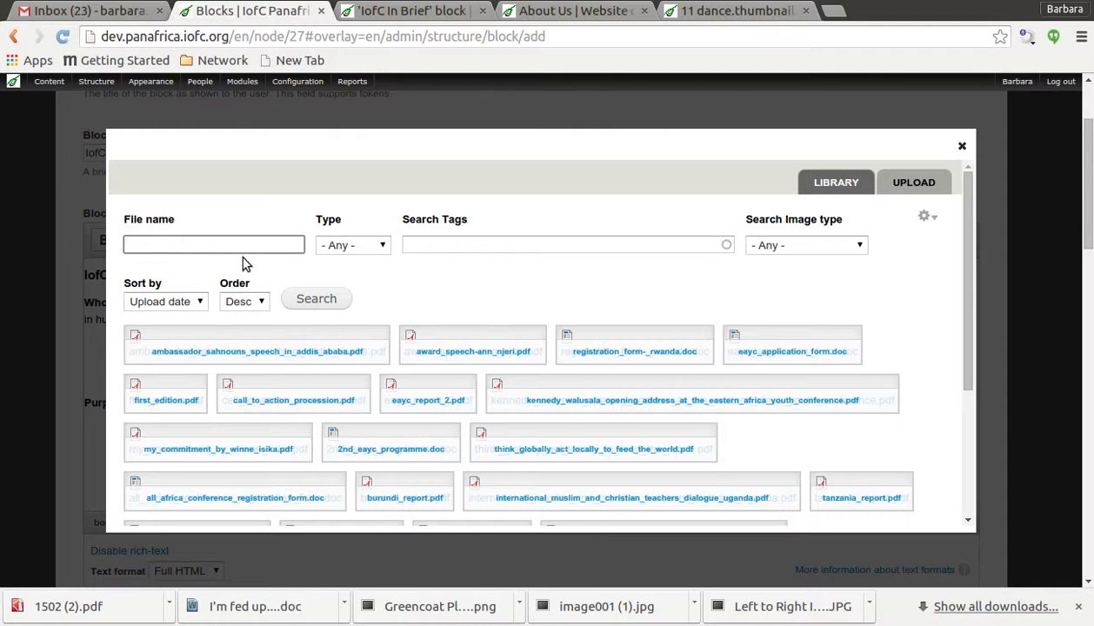
left_click(719, 12)
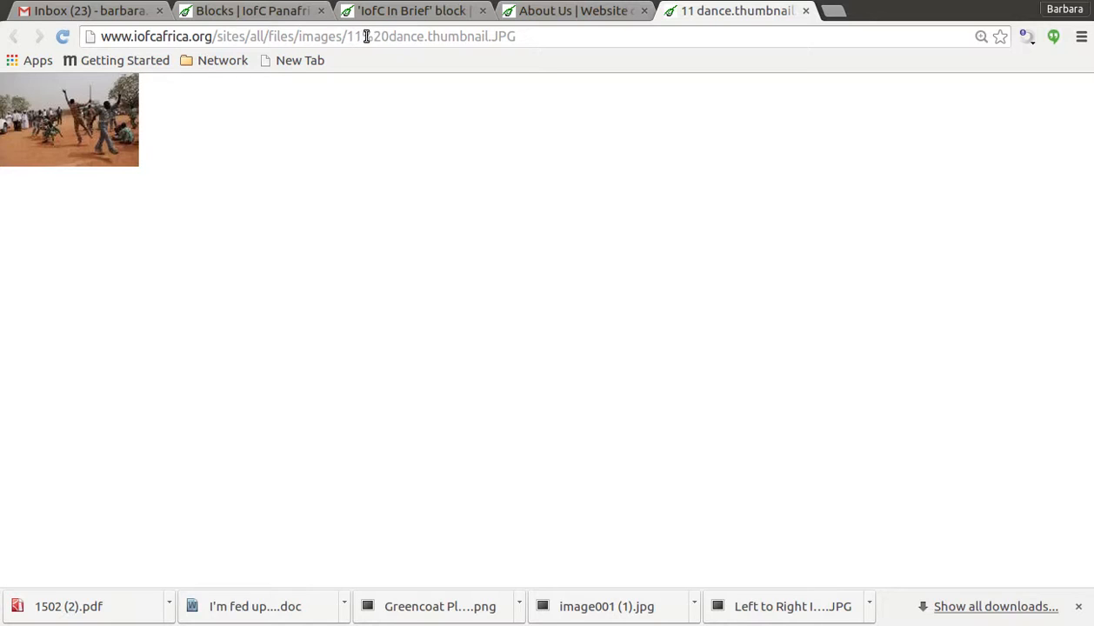
left_click(428, 8)
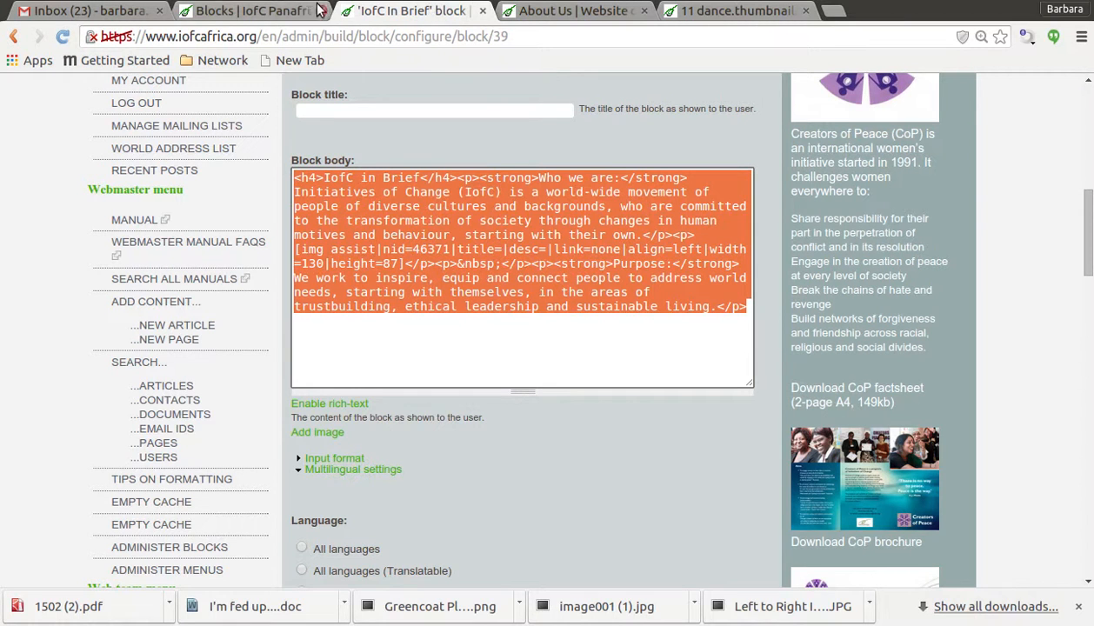
left_click(287, 10)
left_click(179, 245)
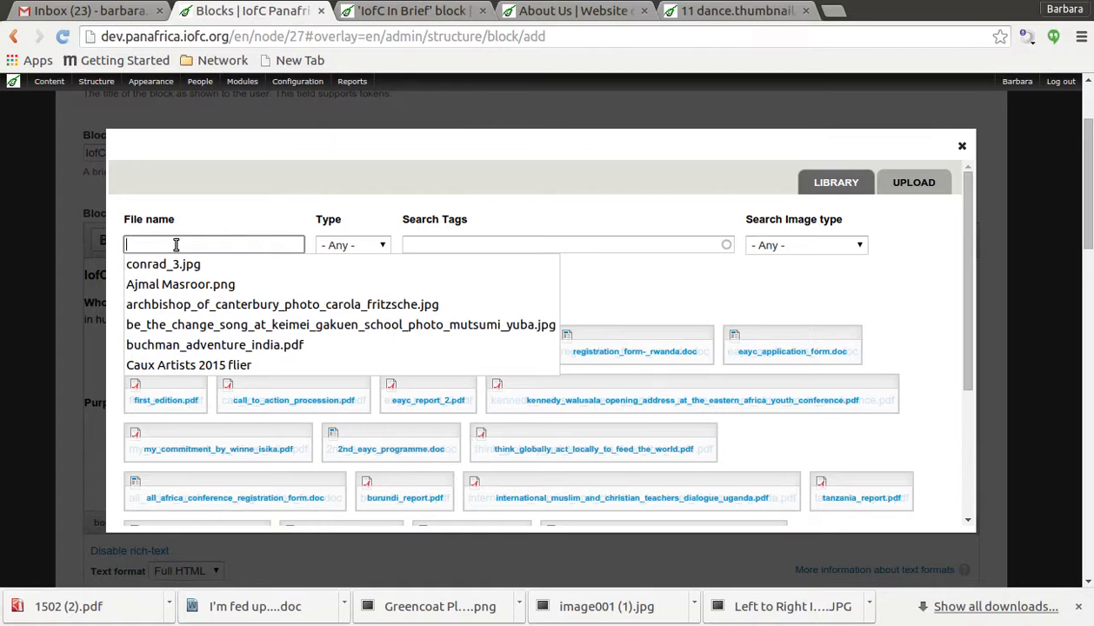
type("dance")
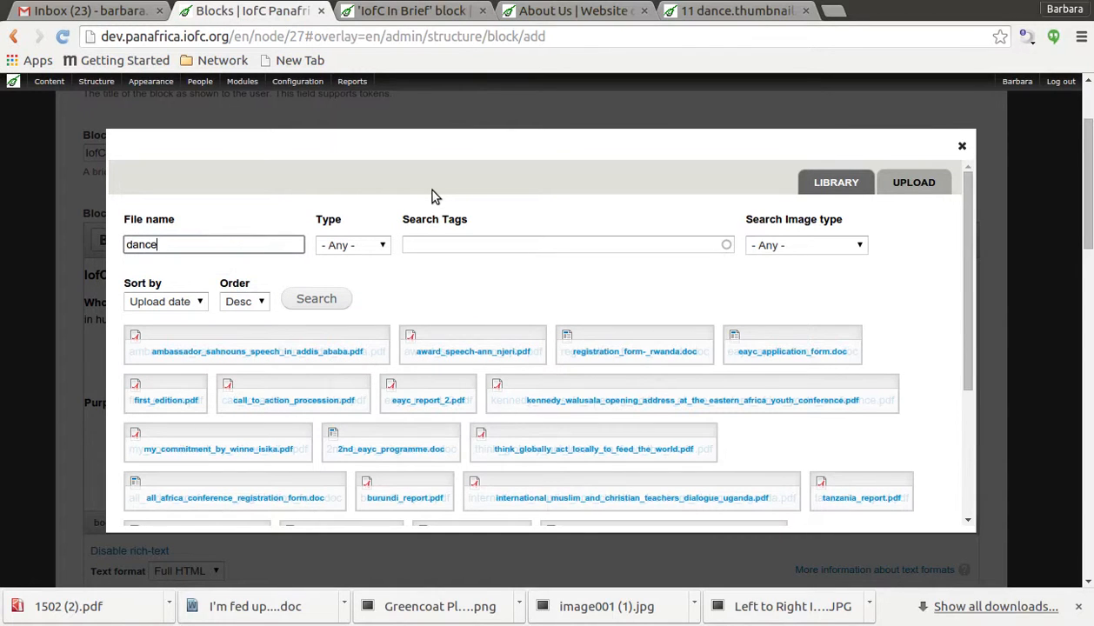
left_click(330, 298)
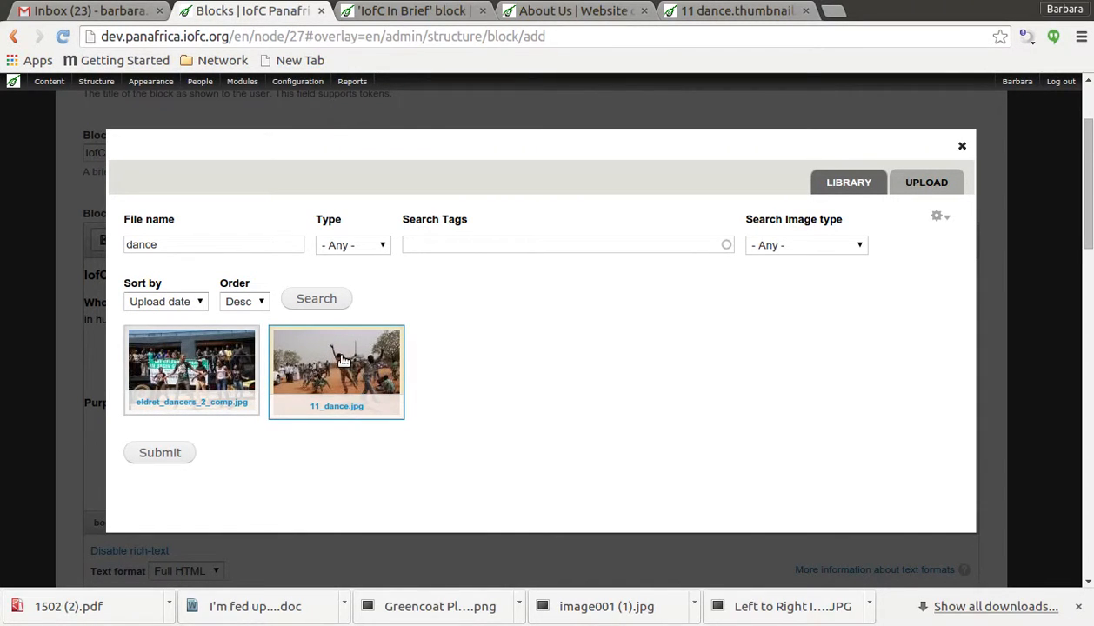
left_click(162, 451)
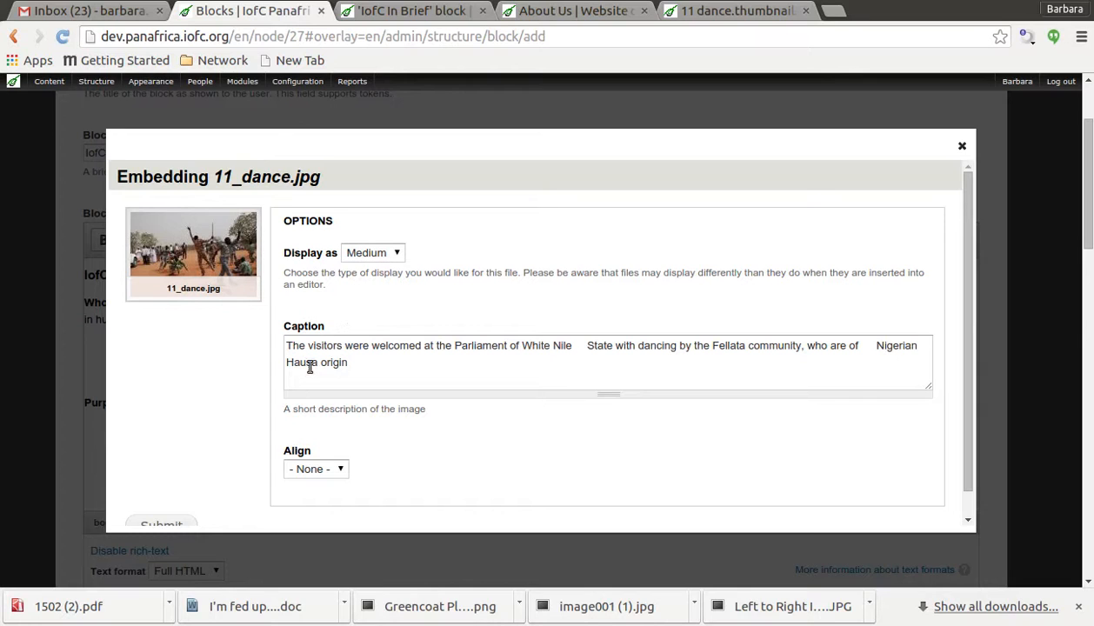
Clear the caption of 11_dance.jpg and embed the image in the new block's body
left_click(351, 361)
left_click_drag(351, 362, 289, 346)
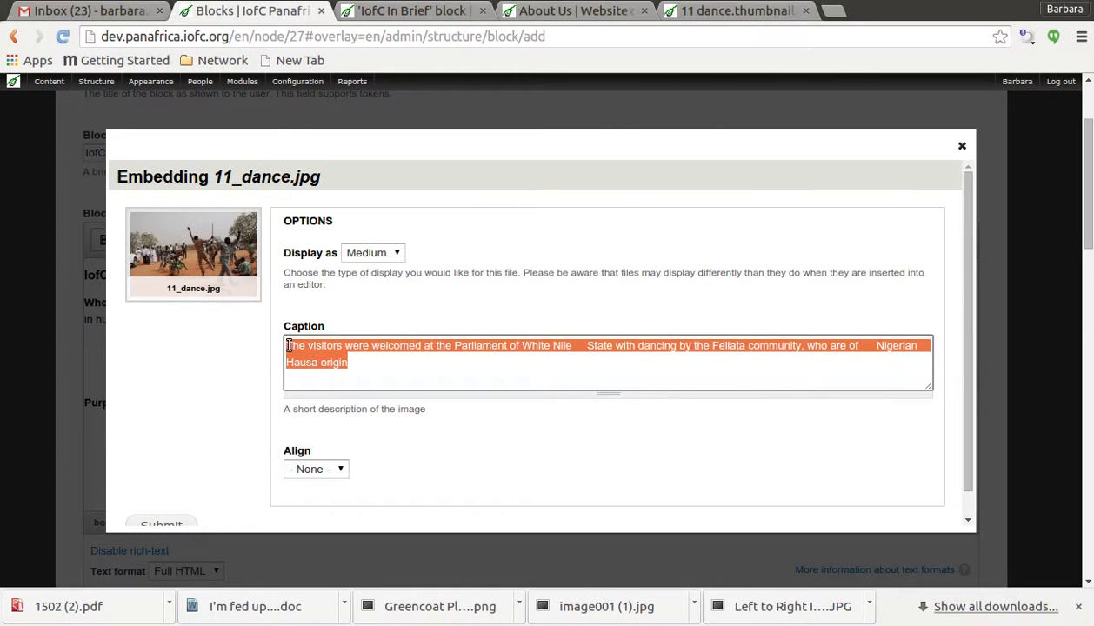
key("BackSpace")
scroll(208, 398, "down", 1)
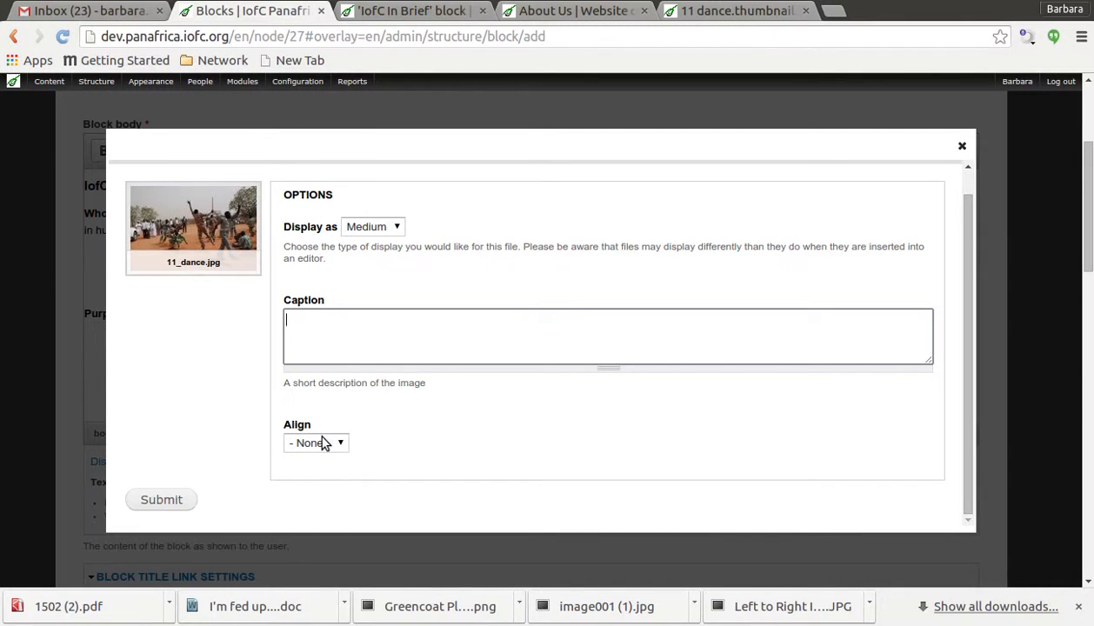
left_click(168, 503)
Set the block's region to Left Sidebar (sidebar_first) for both IofC_Panafrica_Theme and IofCmasterTheme
scroll(402, 268, "down", 3)
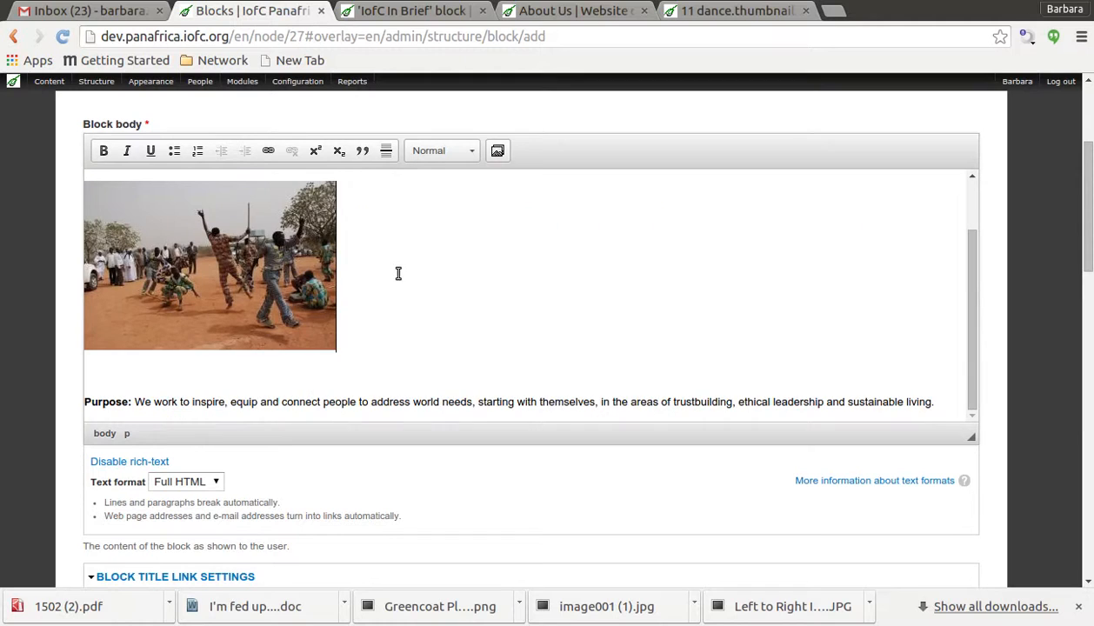
scroll(377, 295, "up", 4)
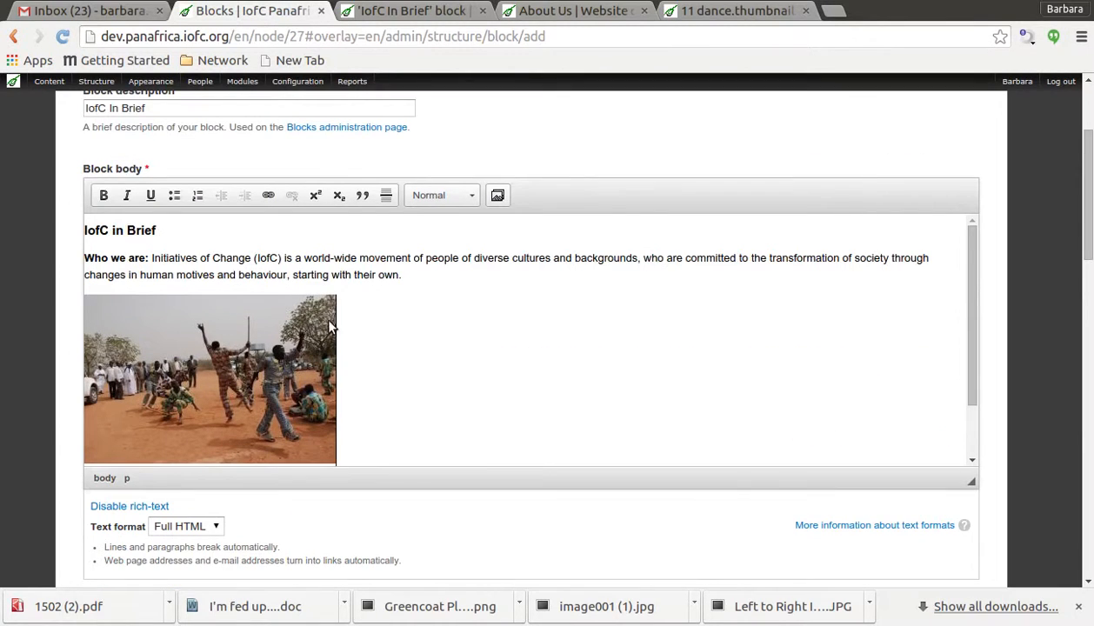
scroll(277, 341, "down", 2)
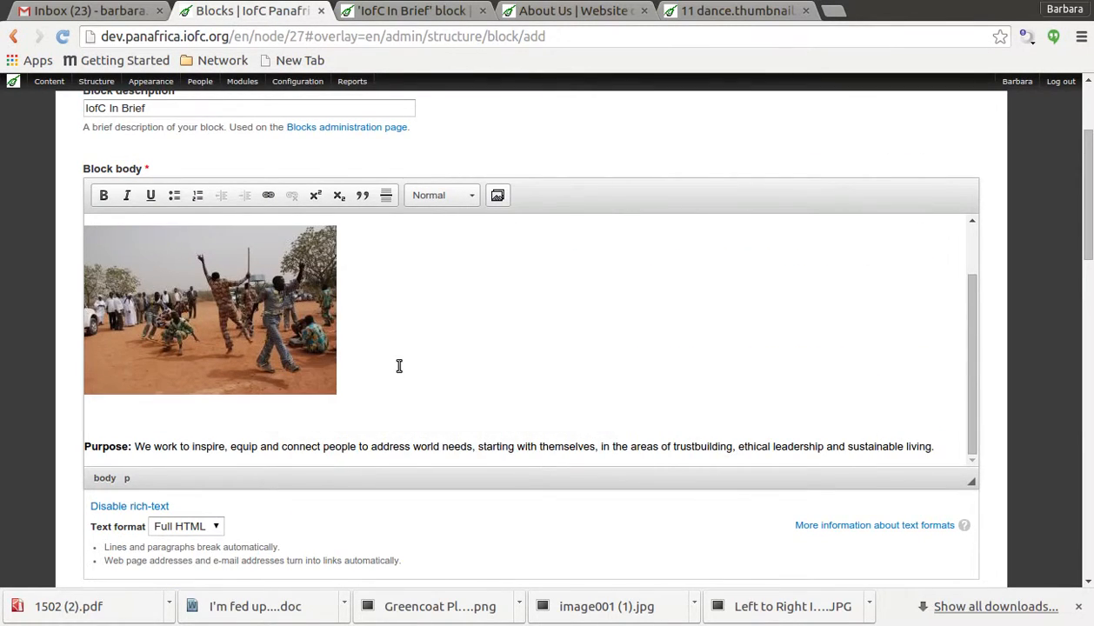
scroll(400, 362, "down", 1)
scroll(403, 359, "down", 5)
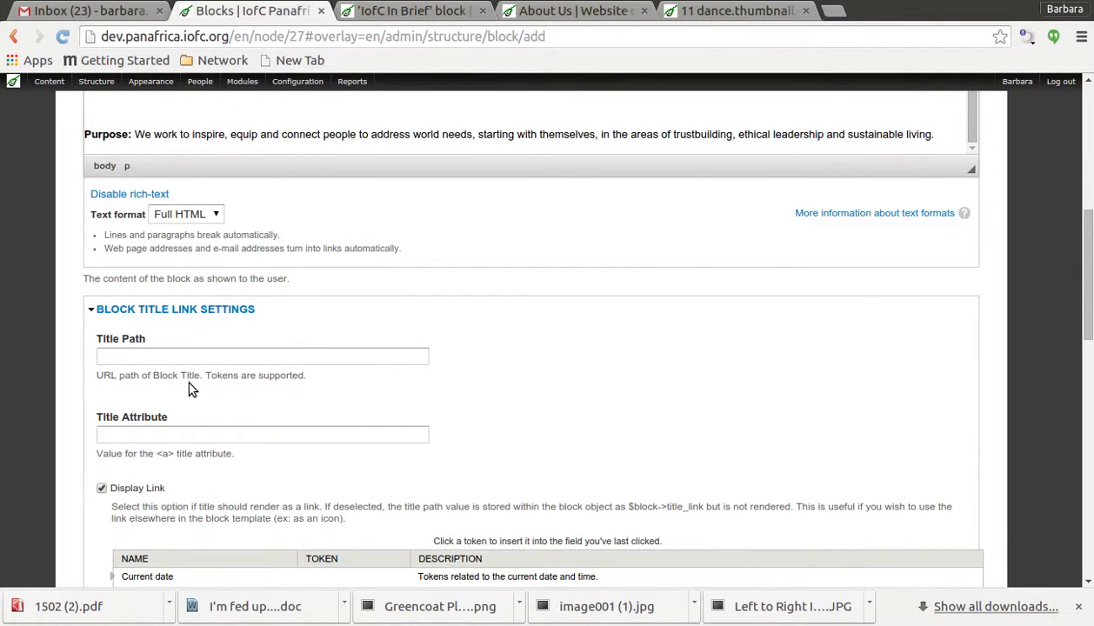
scroll(557, 398, "down", 3)
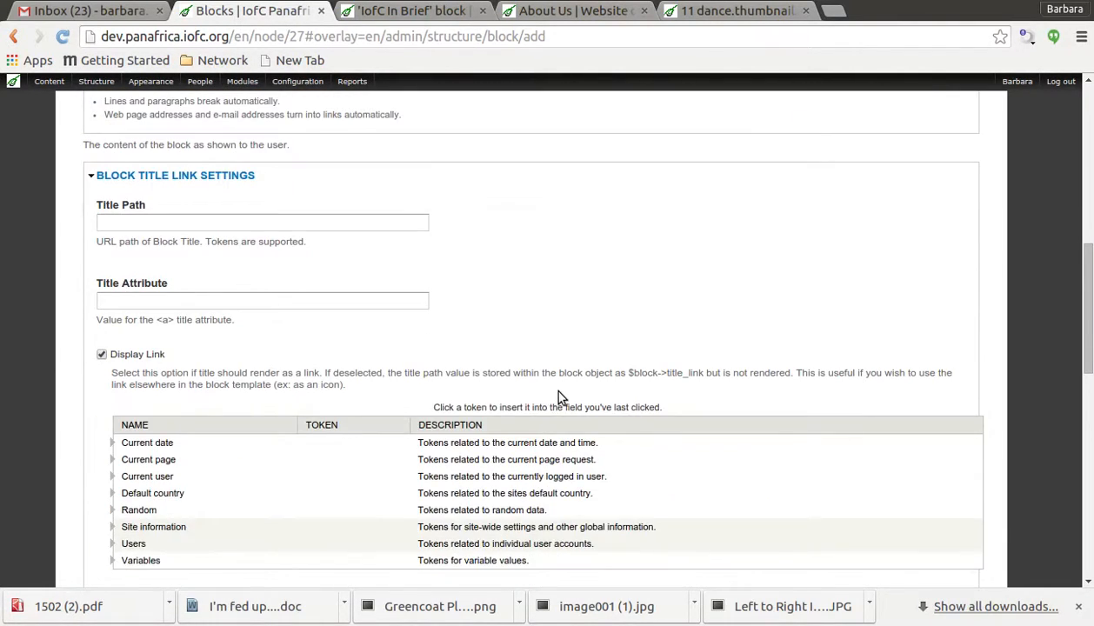
scroll(560, 397, "down", 2)
scroll(374, 353, "down", 3)
scroll(367, 358, "down", 5)
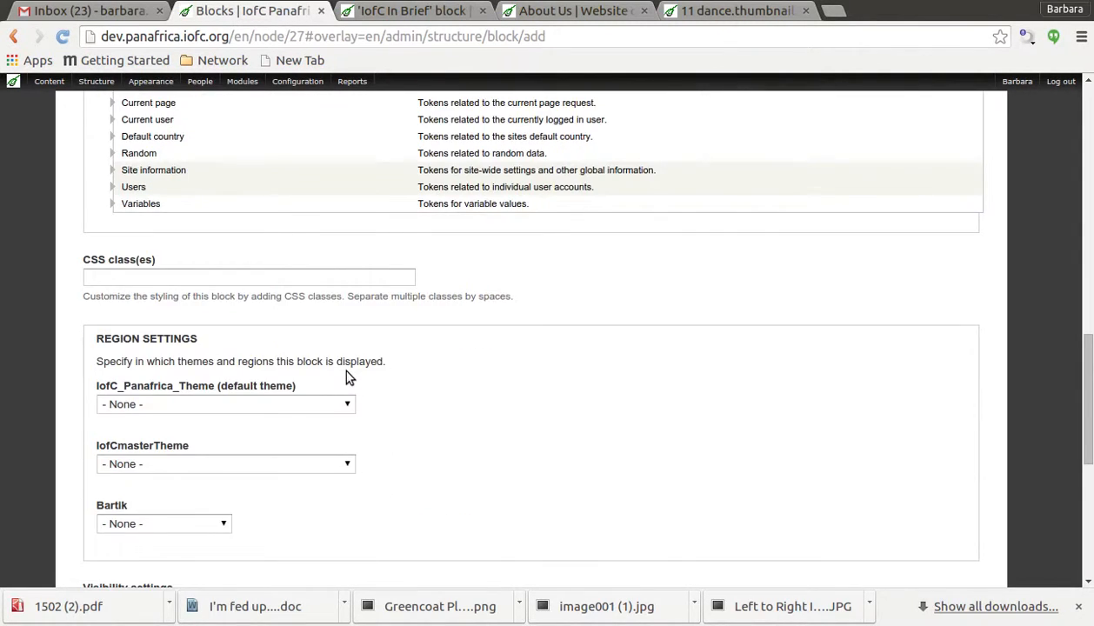
scroll(346, 375, "down", 2)
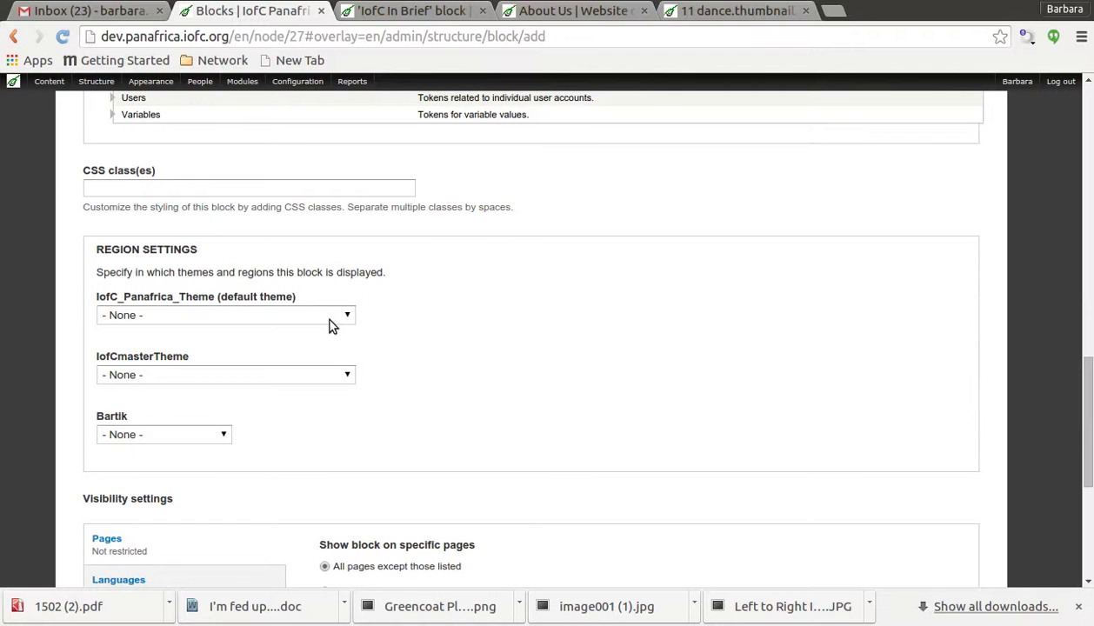
left_click(331, 319)
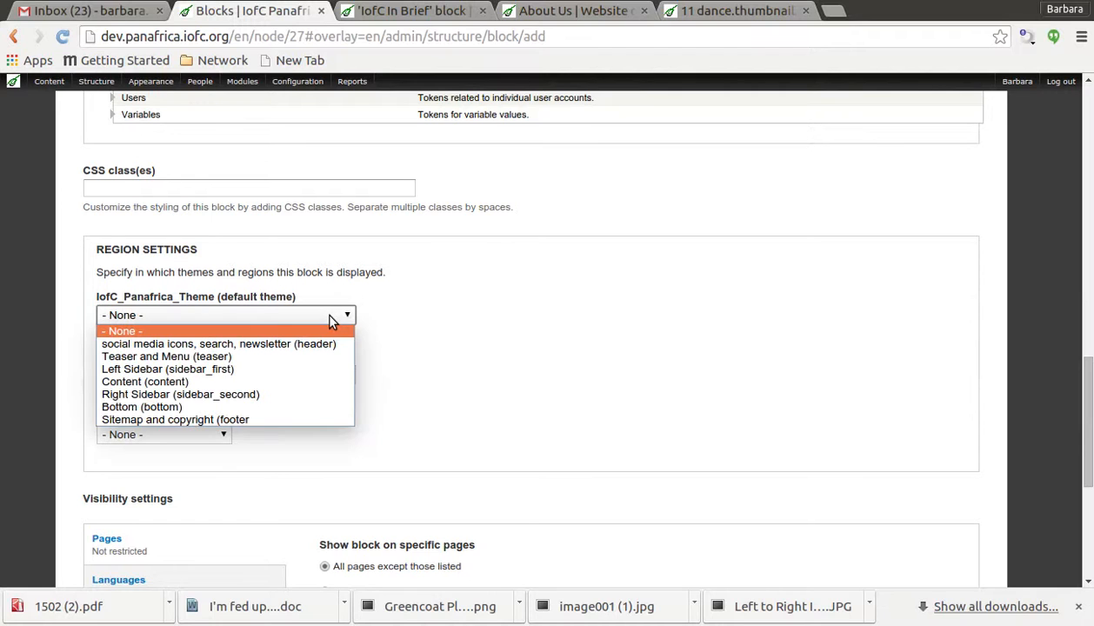
left_click(259, 372)
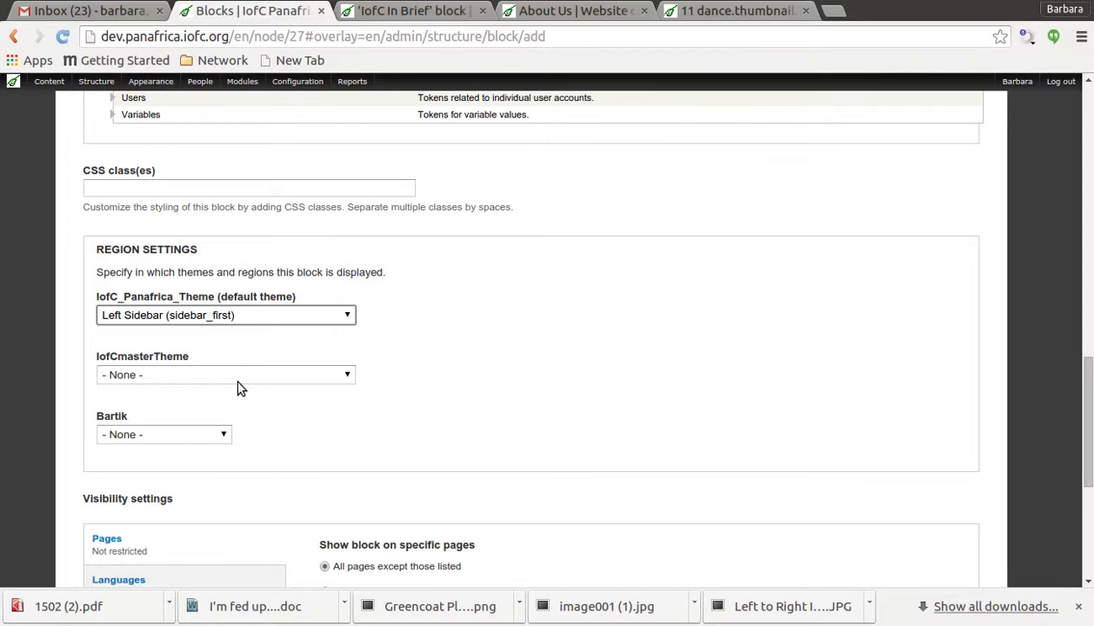
left_click(236, 376)
left_click(239, 435)
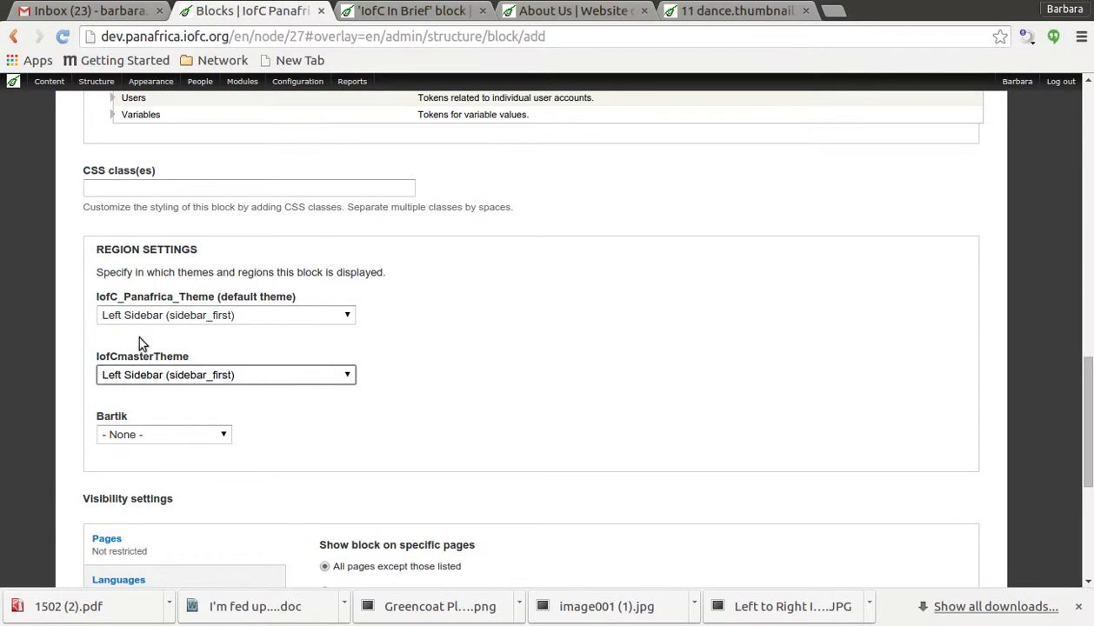
Restrict the block's page visibility to all pages except <front>
scroll(515, 408, "down", 1)
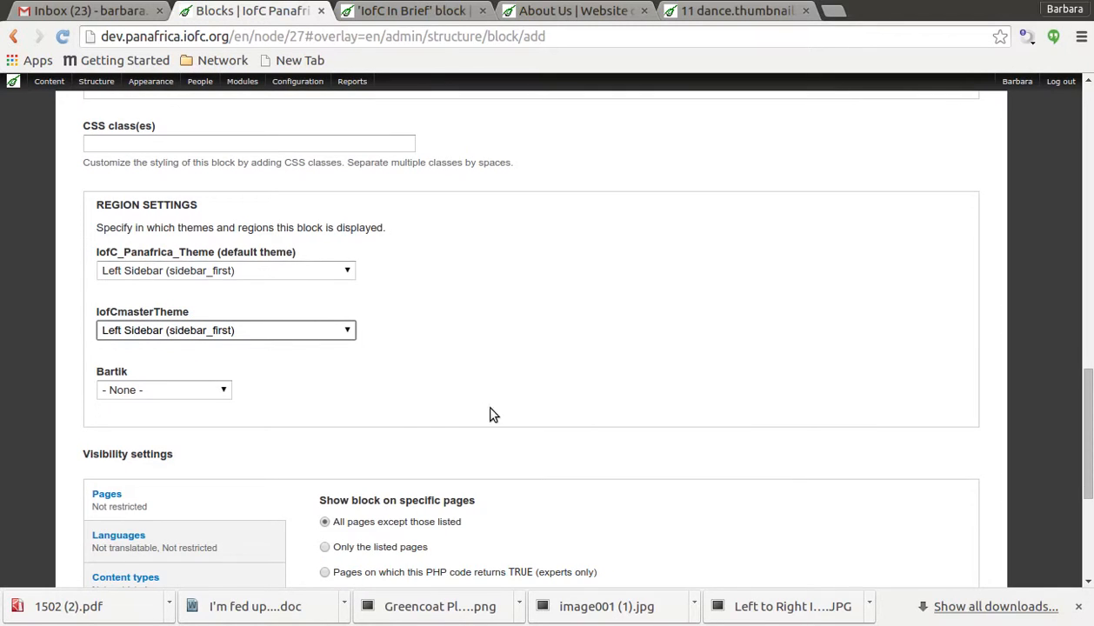
scroll(391, 411, "down", 2)
scroll(348, 321, "down", 3)
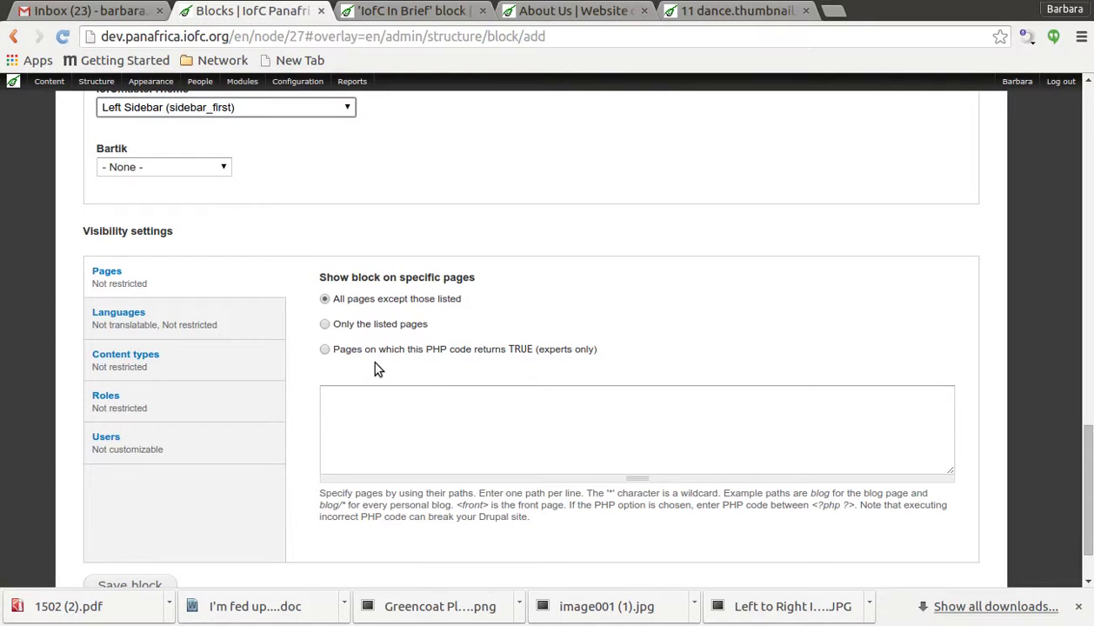
left_click(373, 402)
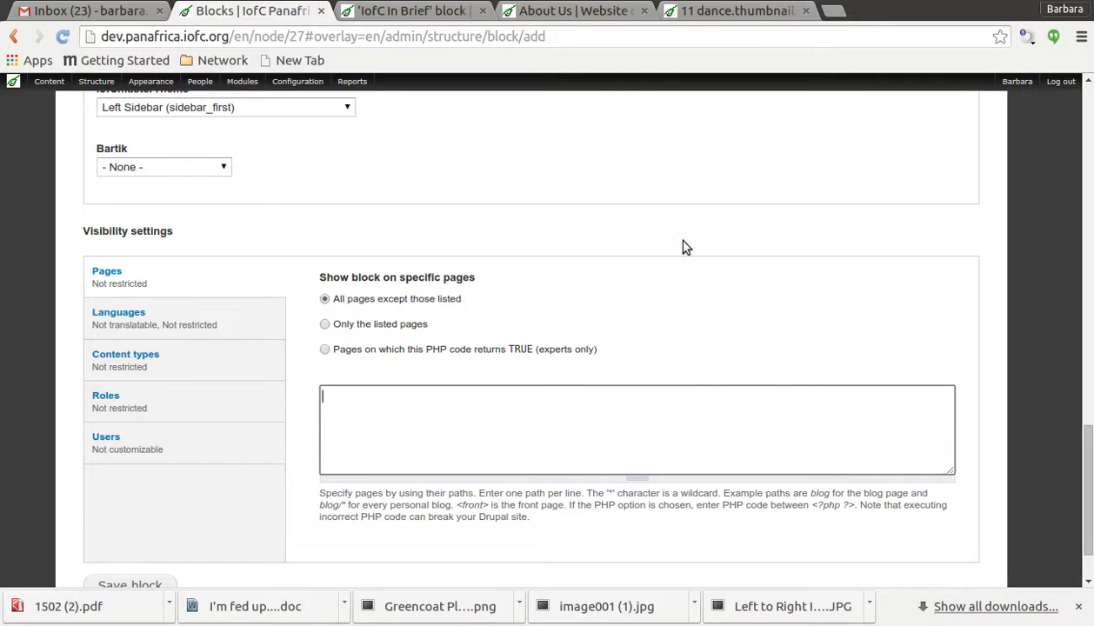
type("<front>")
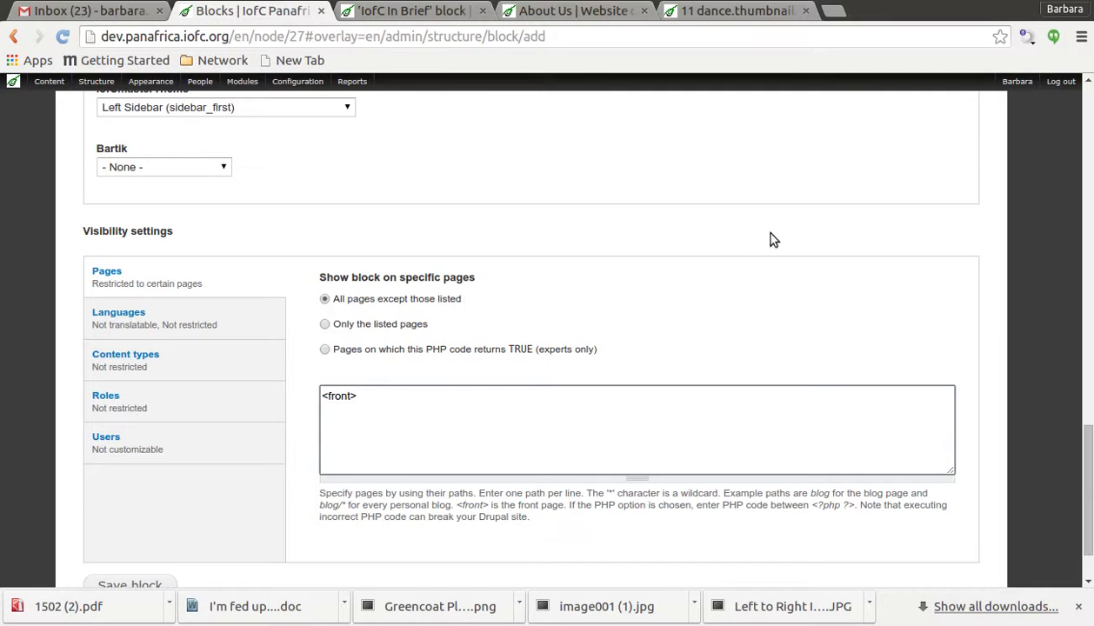
Make the block translatable, show it only for English, and save the block
left_click(125, 319)
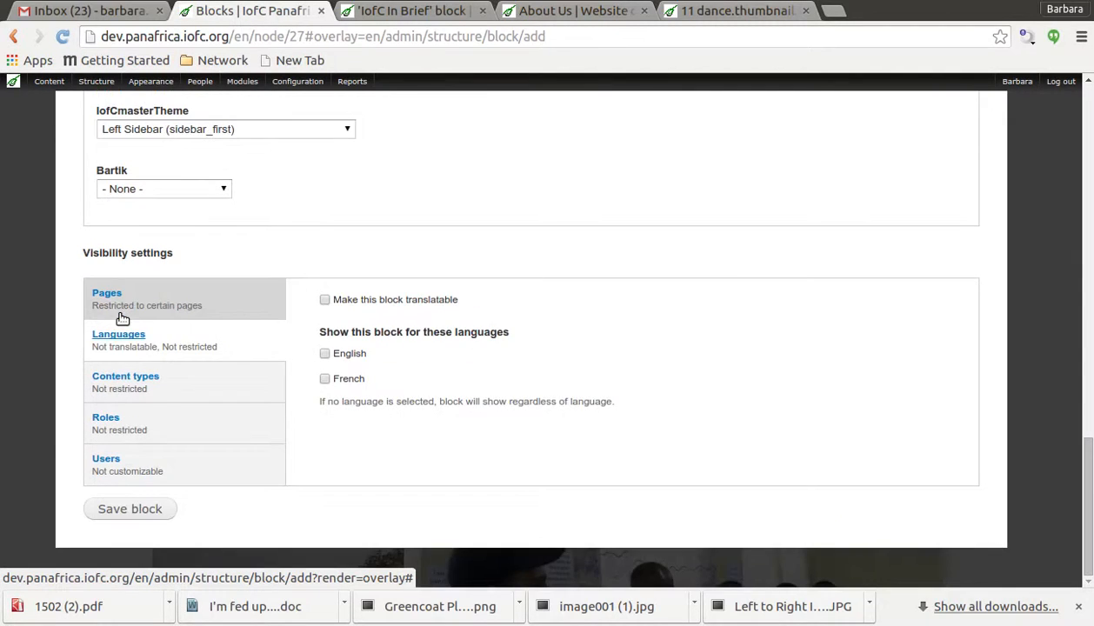
left_click(325, 301)
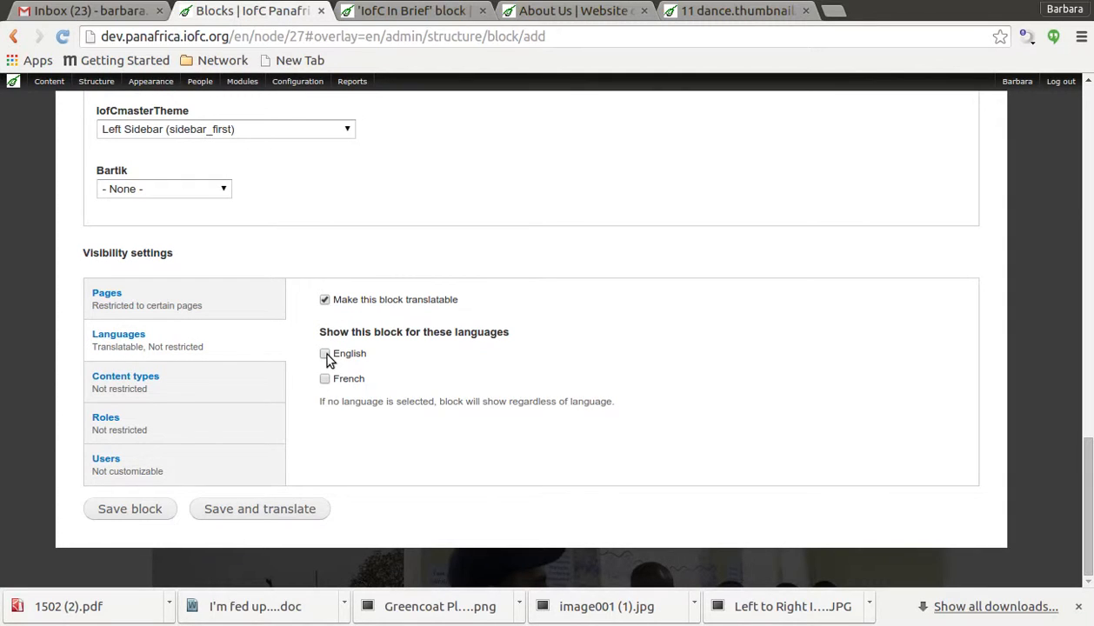
left_click(327, 356)
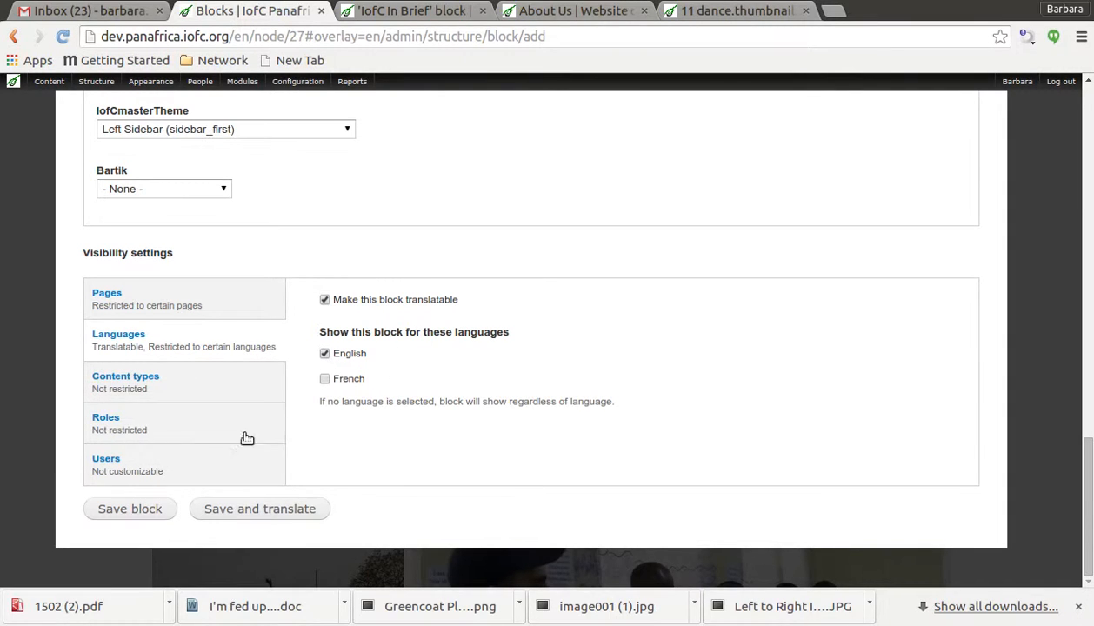
left_click(136, 514)
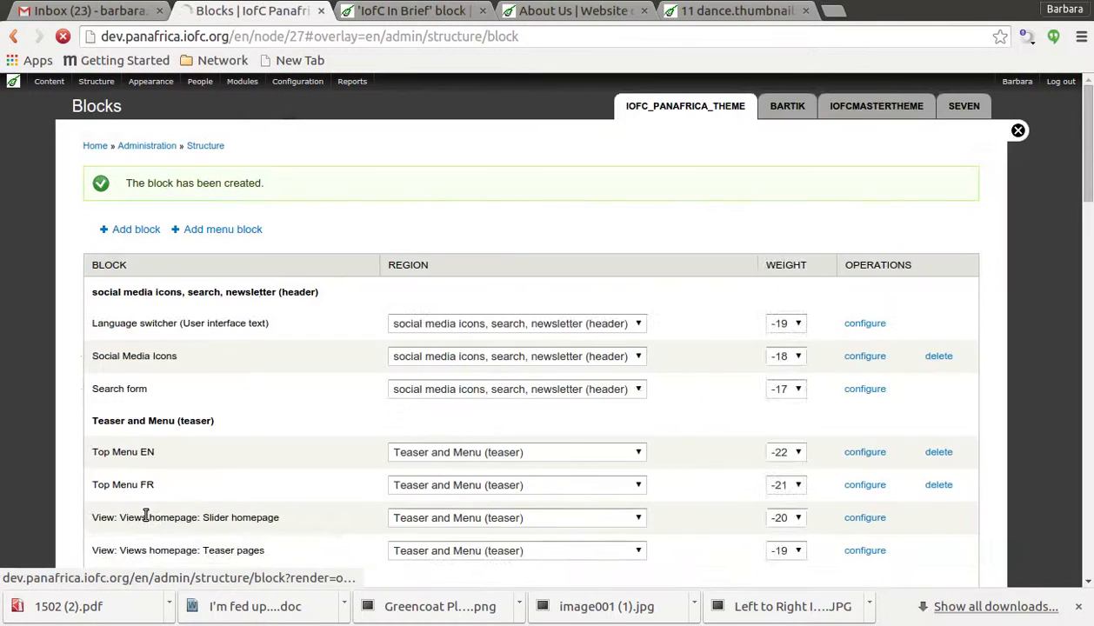
Check the new block's place in the block list, then examine the left sidebar of the Programmes page
scroll(198, 486, "down", 4)
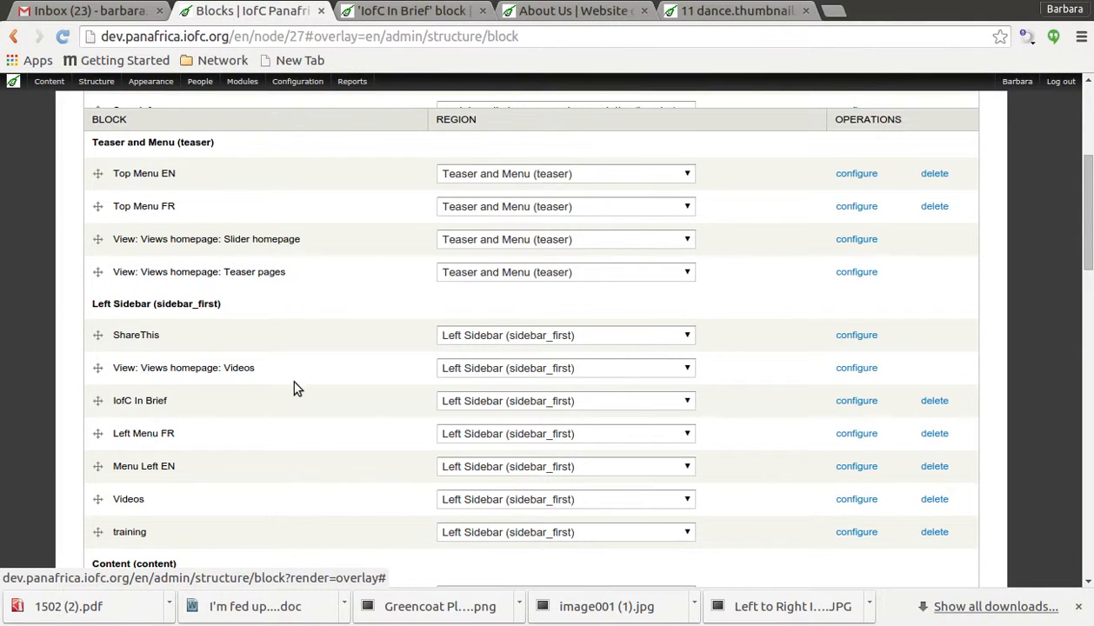
scroll(745, 220, "up", 3)
left_click(1018, 103)
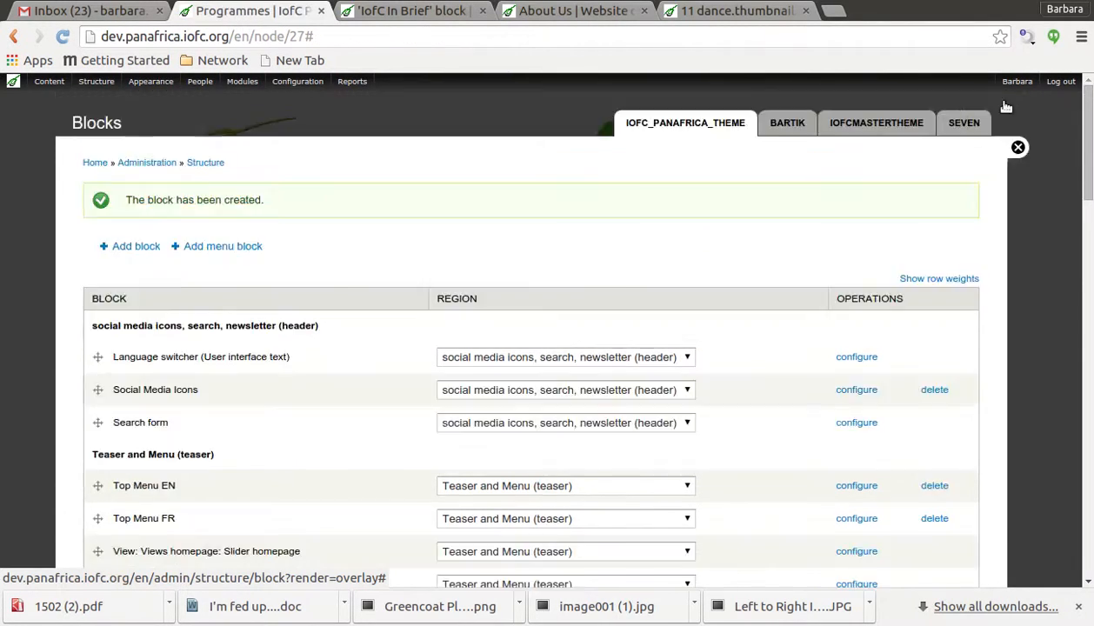
scroll(203, 213, "down", 10)
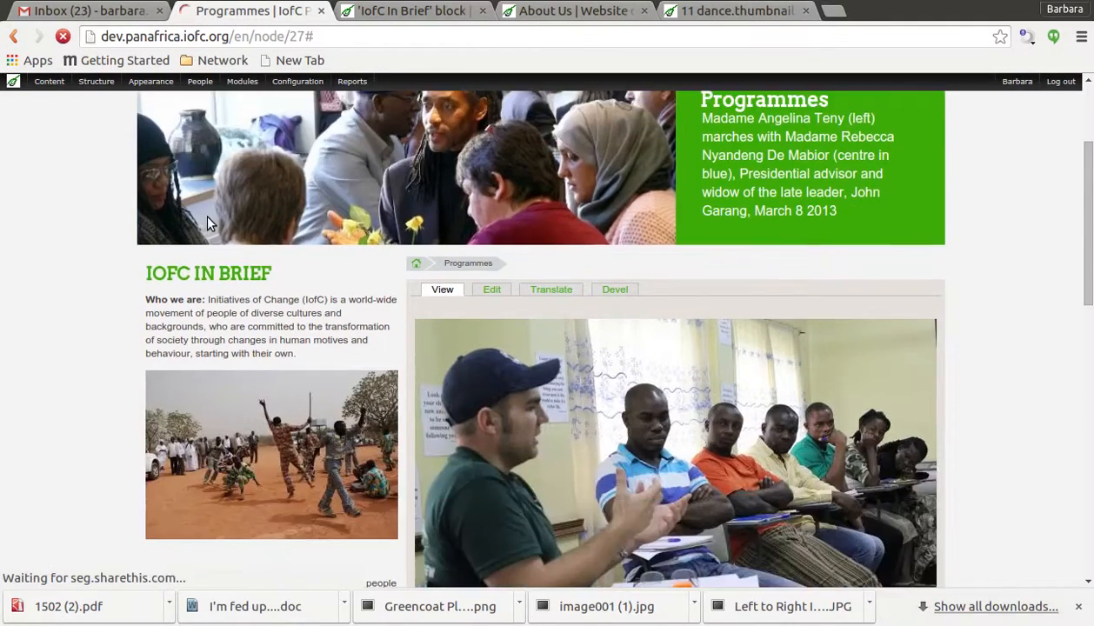
scroll(209, 287, "up", 4)
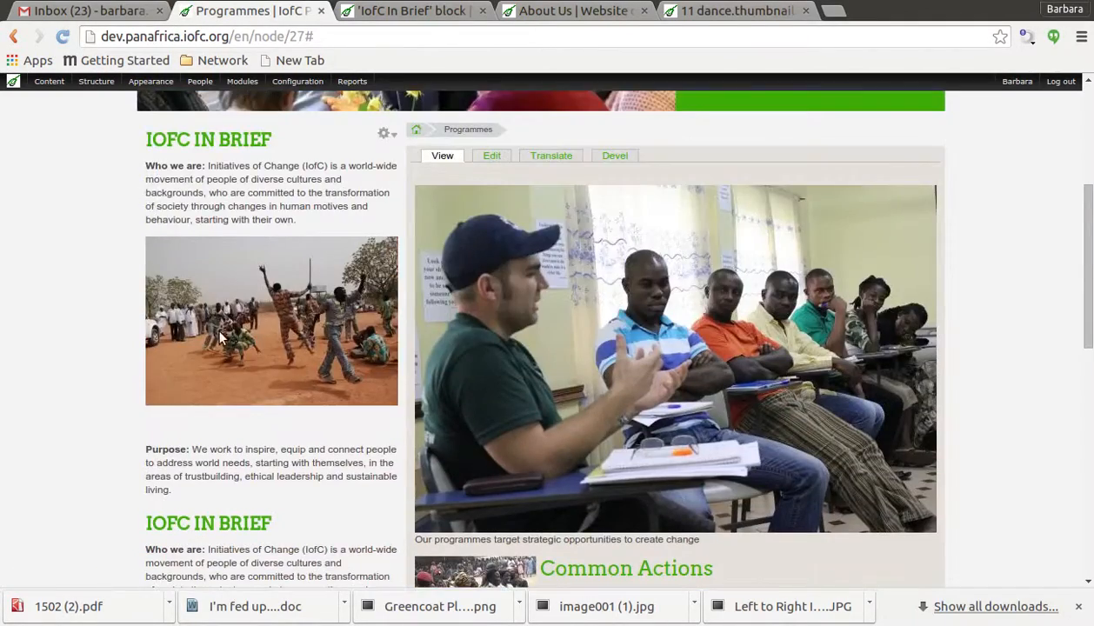
scroll(222, 338, "down", 6)
scroll(236, 428, "up", 3)
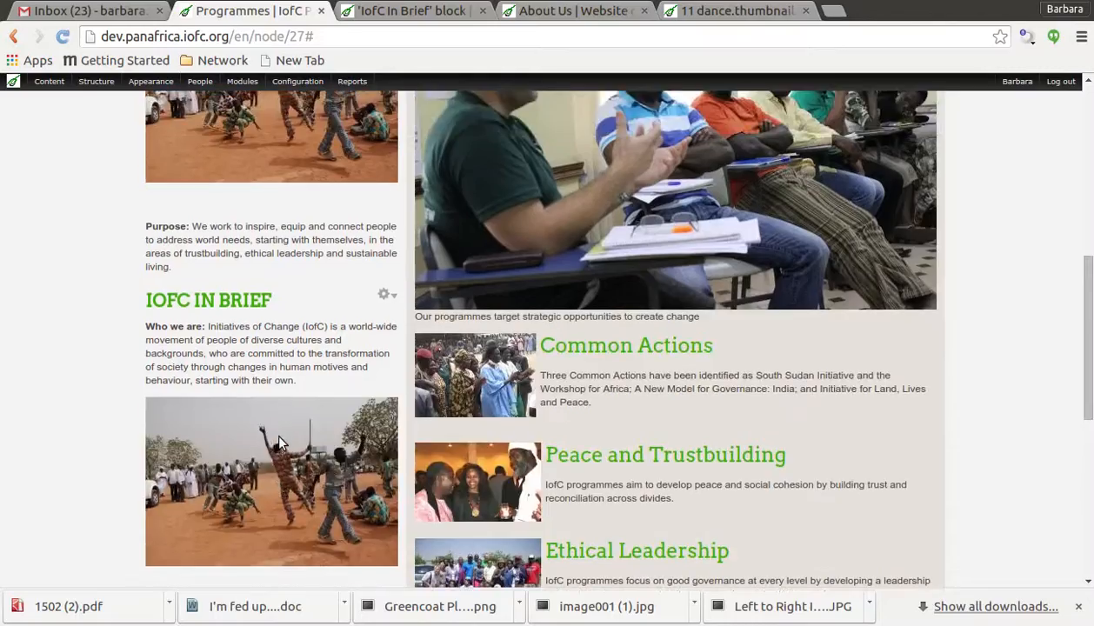
scroll(279, 442, "up", 4)
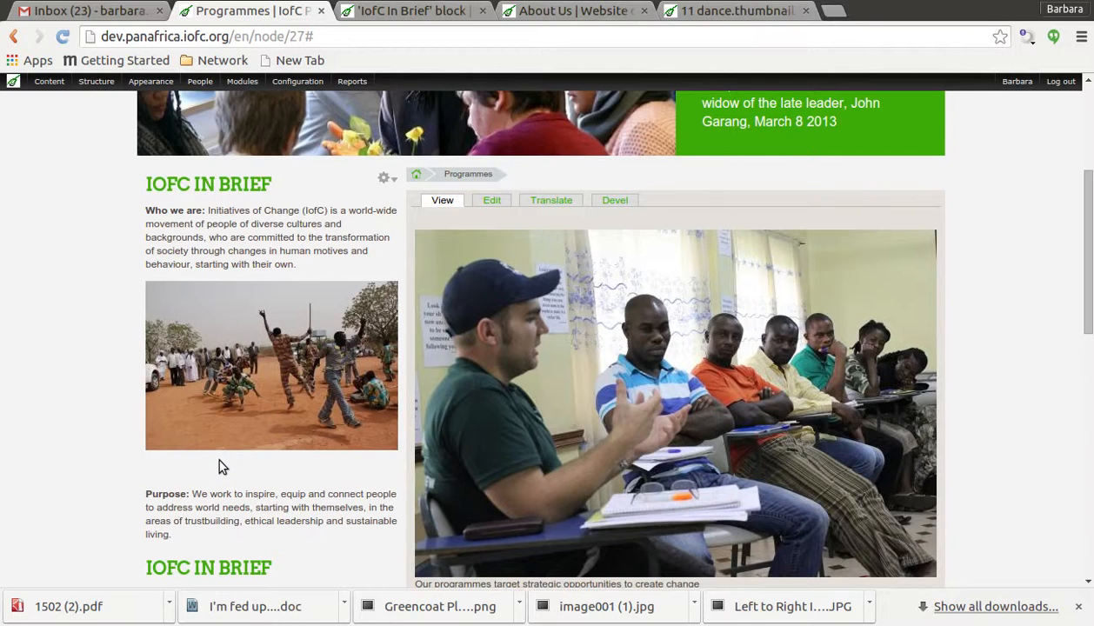
scroll(251, 467, "up", 3)
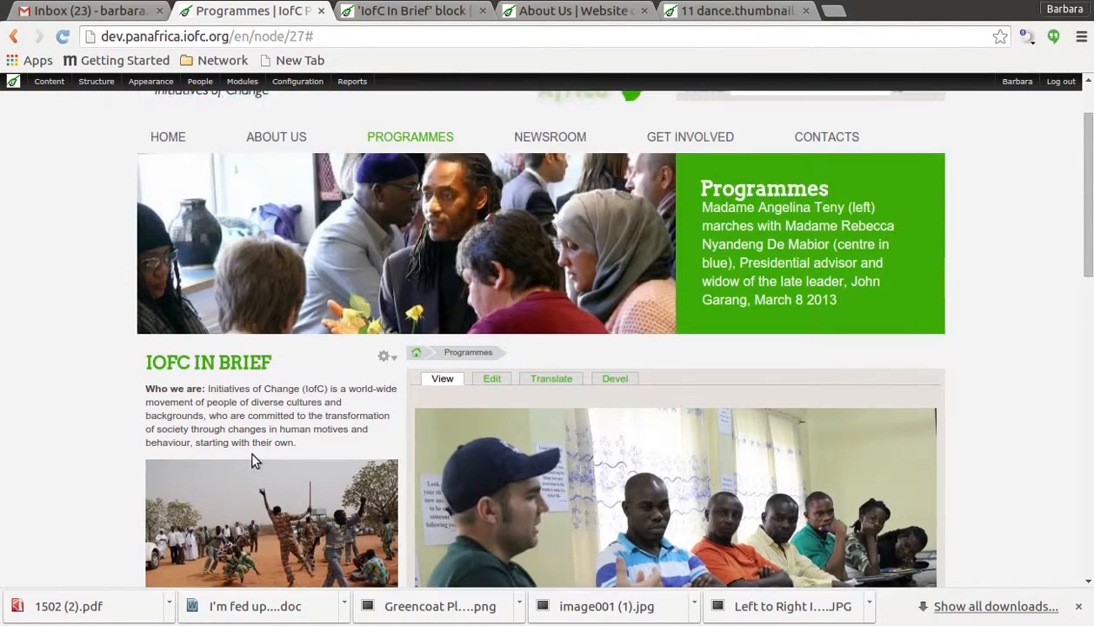
Return to the blocks administration list and open the configuration of the IofC In Brief block in the Left Sidebar region
left_click(96, 83)
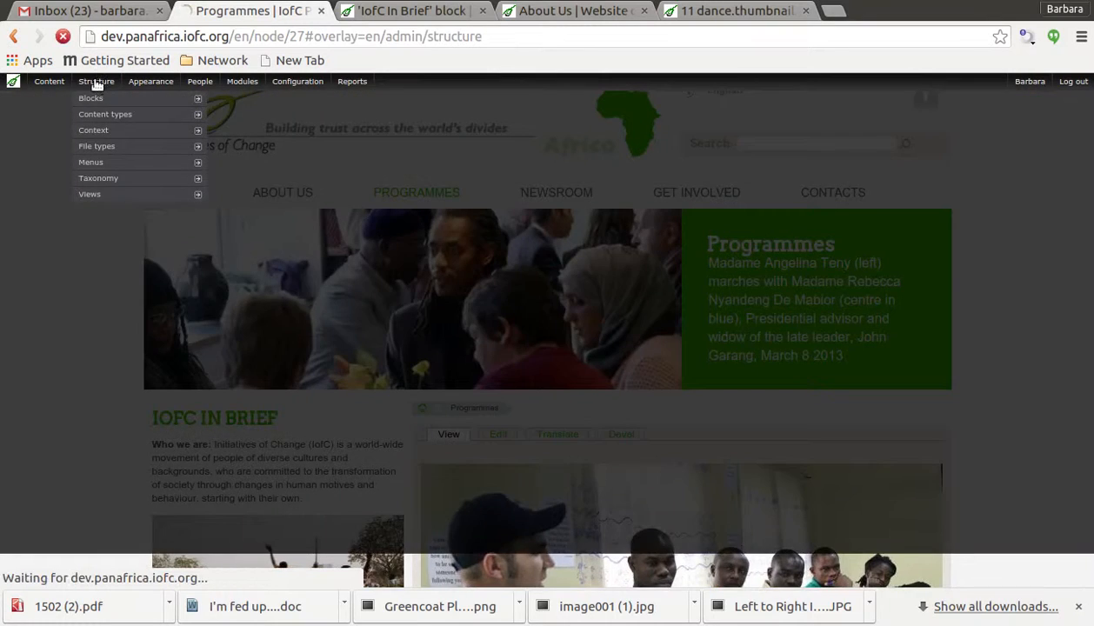
left_click(90, 96)
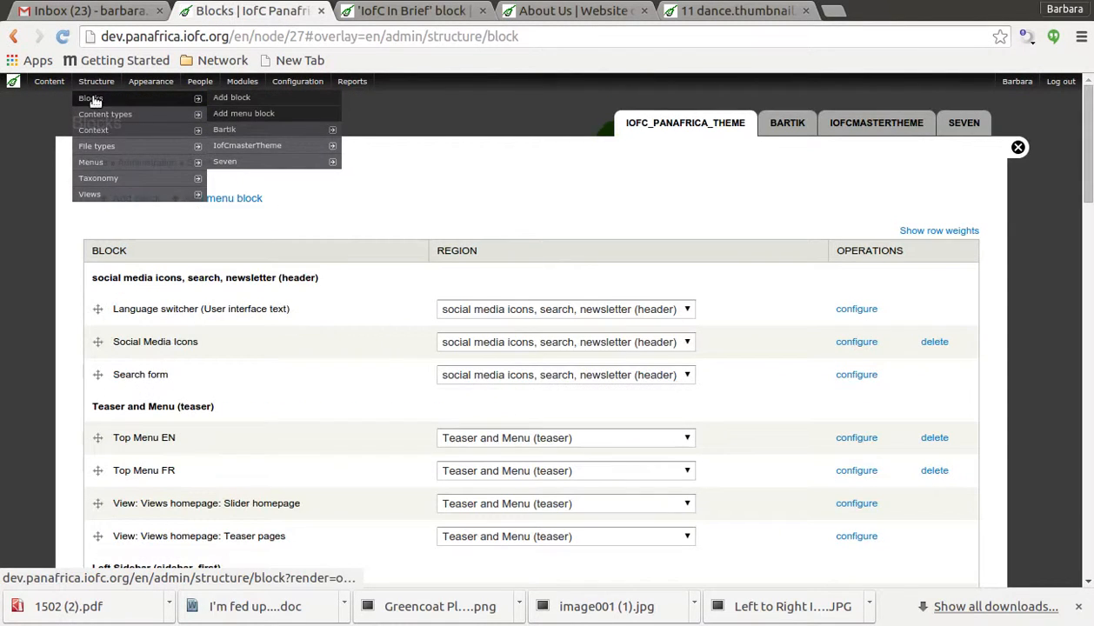
scroll(113, 472, "down", 1)
scroll(122, 457, "down", 2)
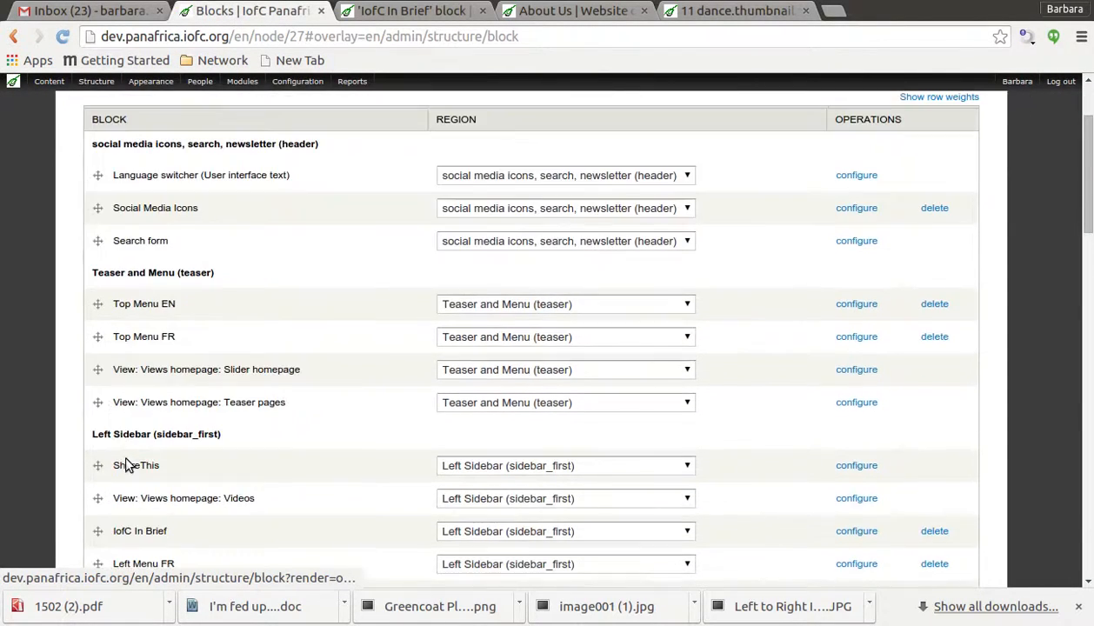
scroll(144, 451, "down", 1)
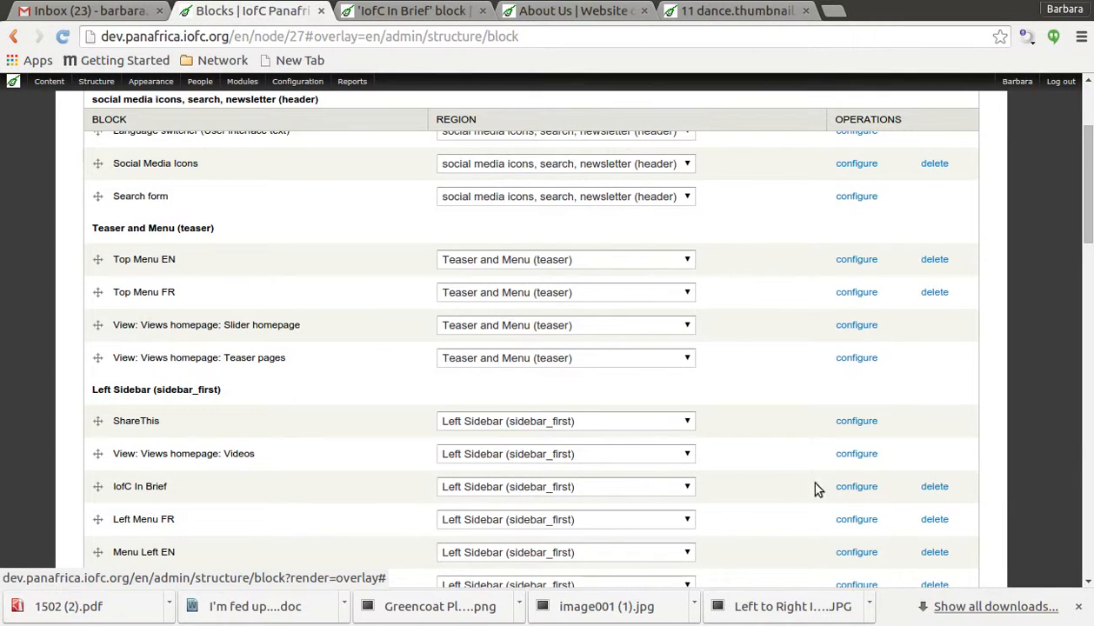
left_click(849, 487)
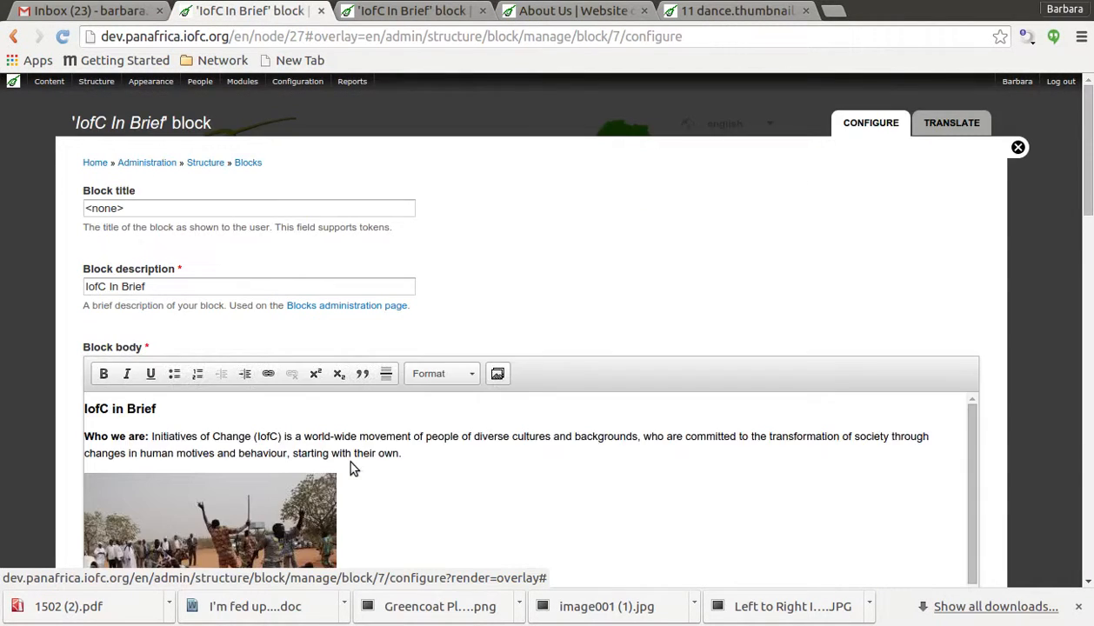
Delete the empty line between the image and the "Purpose" paragraph in the block body, and save the block
scroll(352, 468, "down", 3)
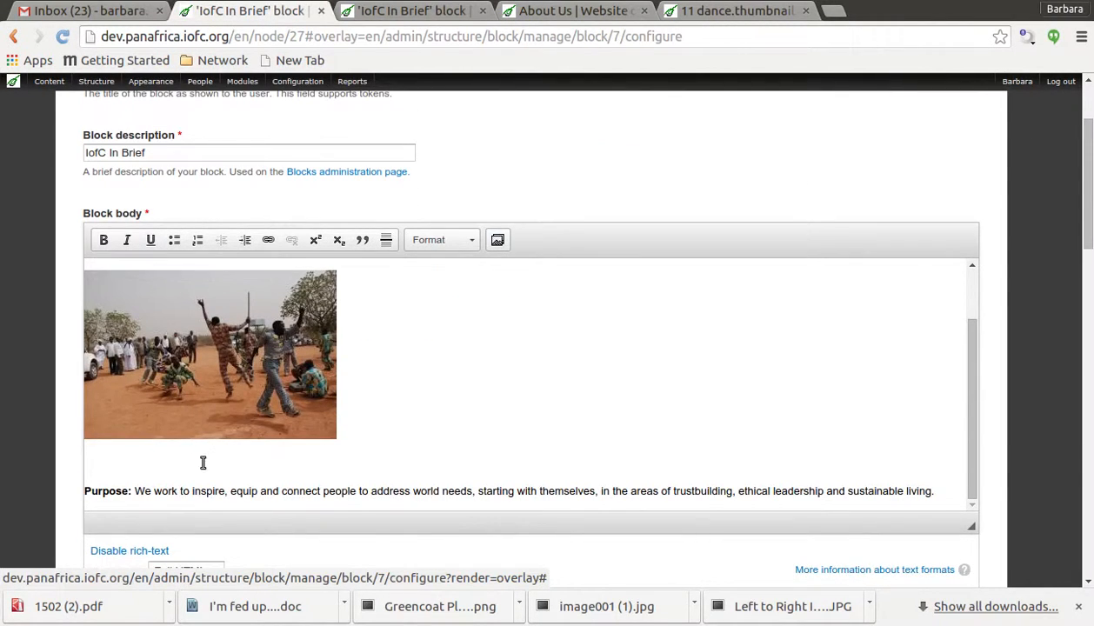
left_click(134, 463)
scroll(260, 433, "up", 2)
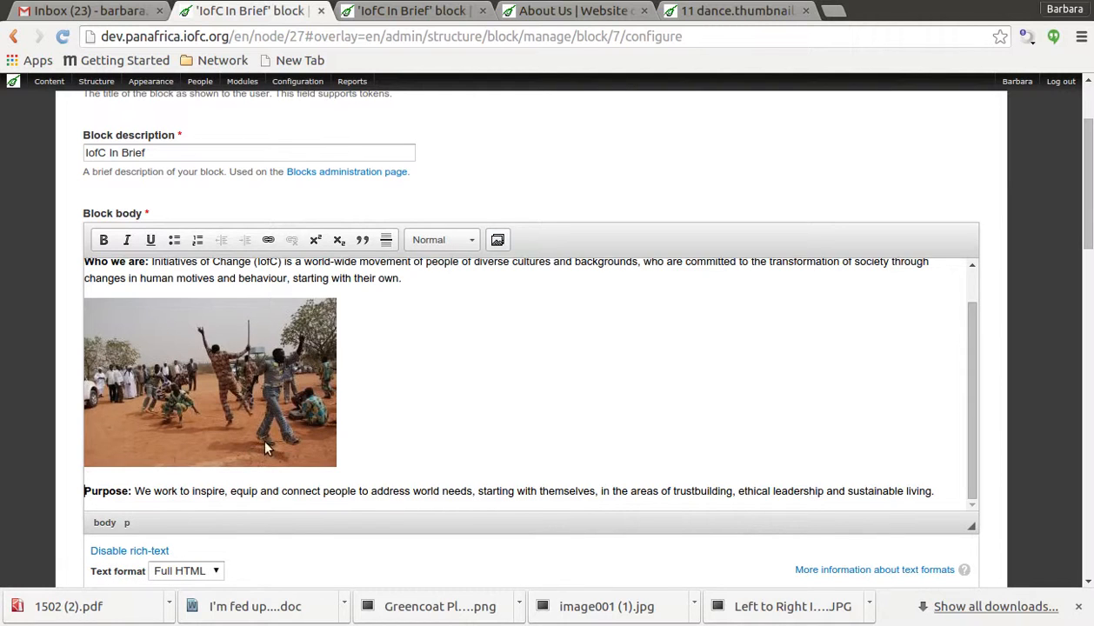
scroll(573, 361, "down", 10)
scroll(559, 393, "down", 15)
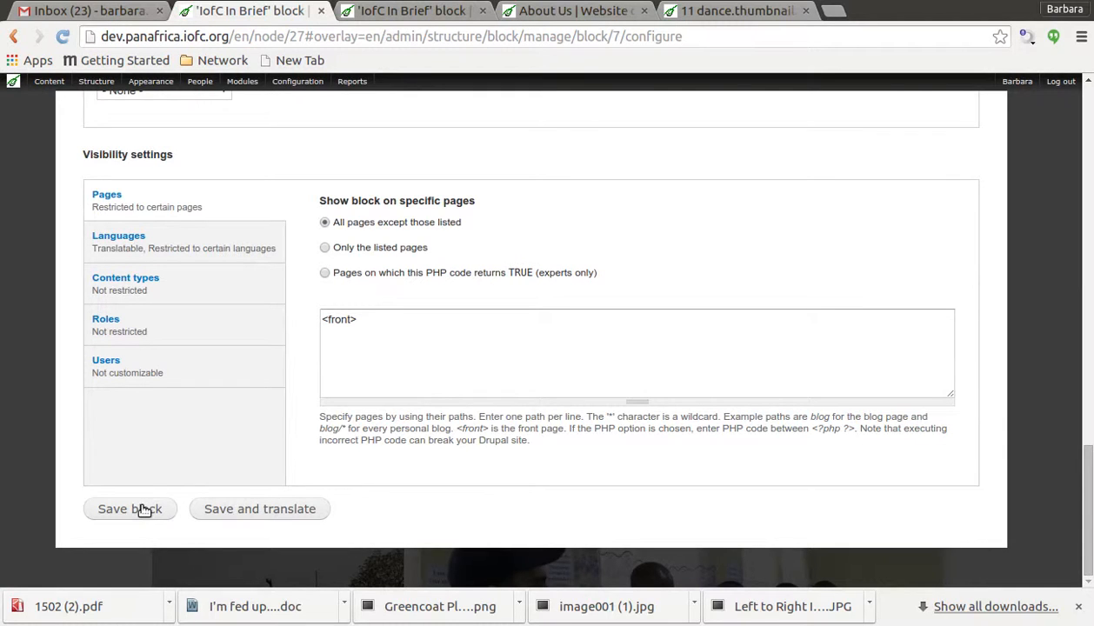
left_click(144, 510)
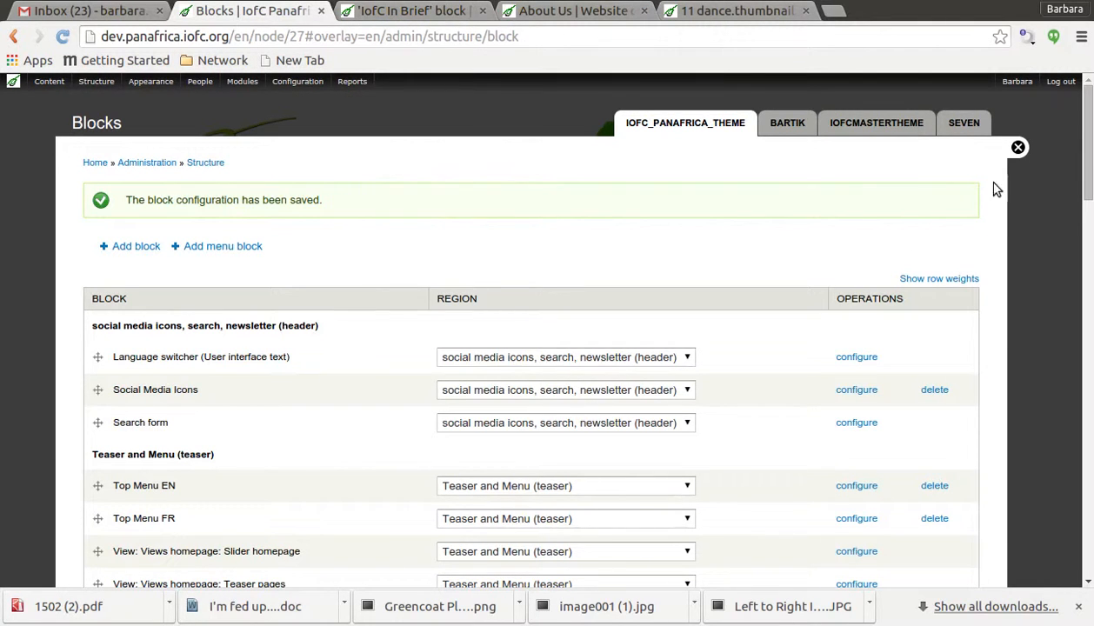
Close the block list, reload the Programmes page, and compare the spacing below the images in the IofC In Brief blocks
left_click(1018, 147)
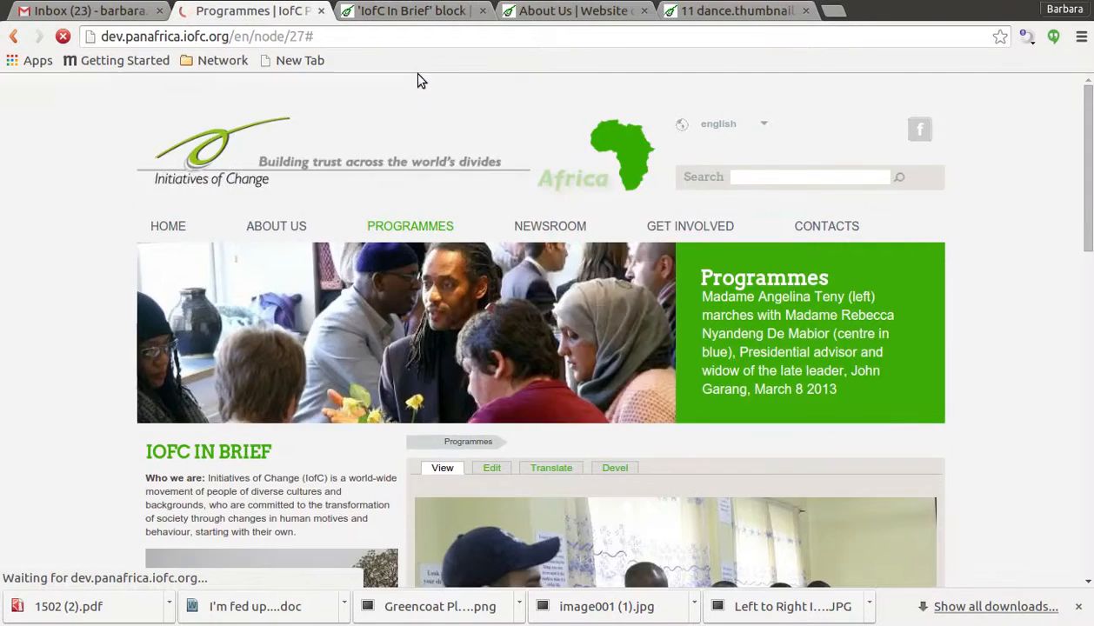
scroll(396, 200, "down", 4)
scroll(389, 232, "up", 2)
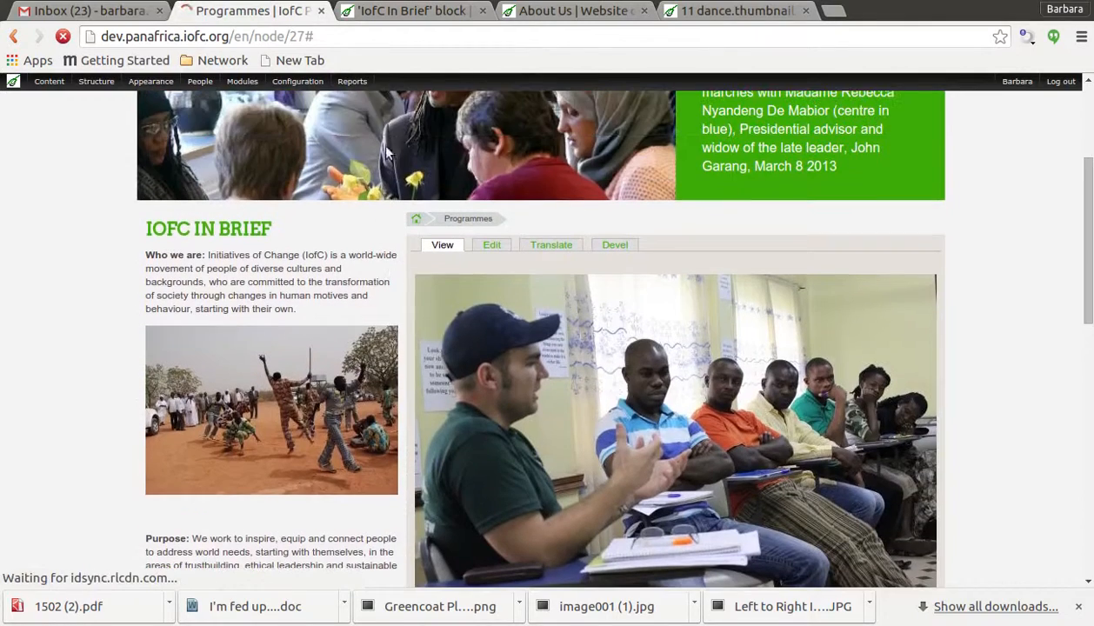
left_click(397, 30)
key("Return")
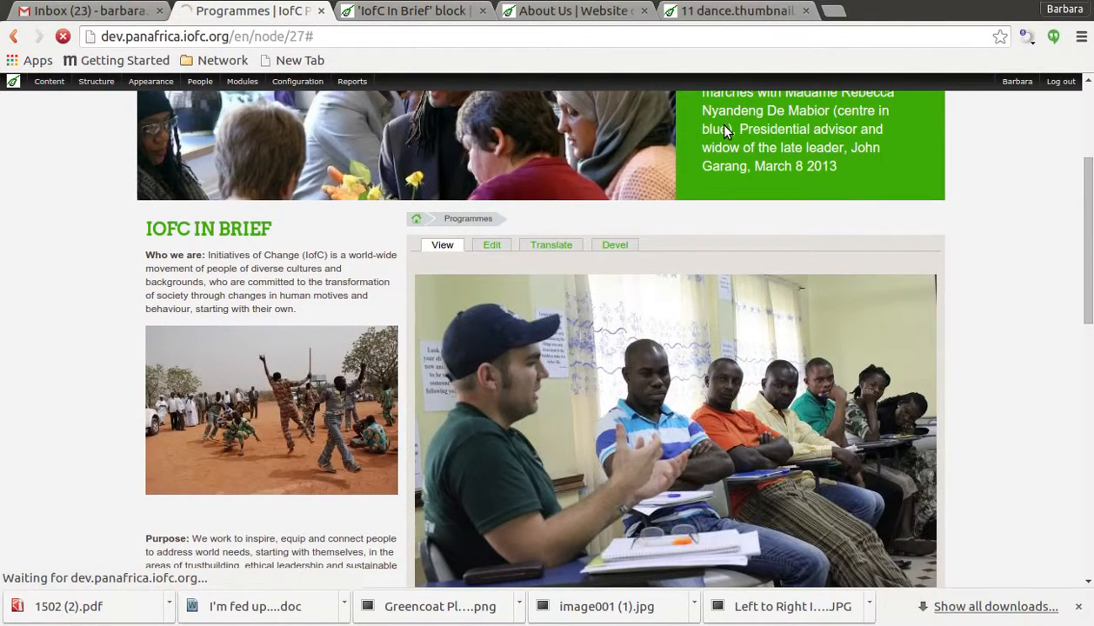
scroll(378, 418, "down", 8)
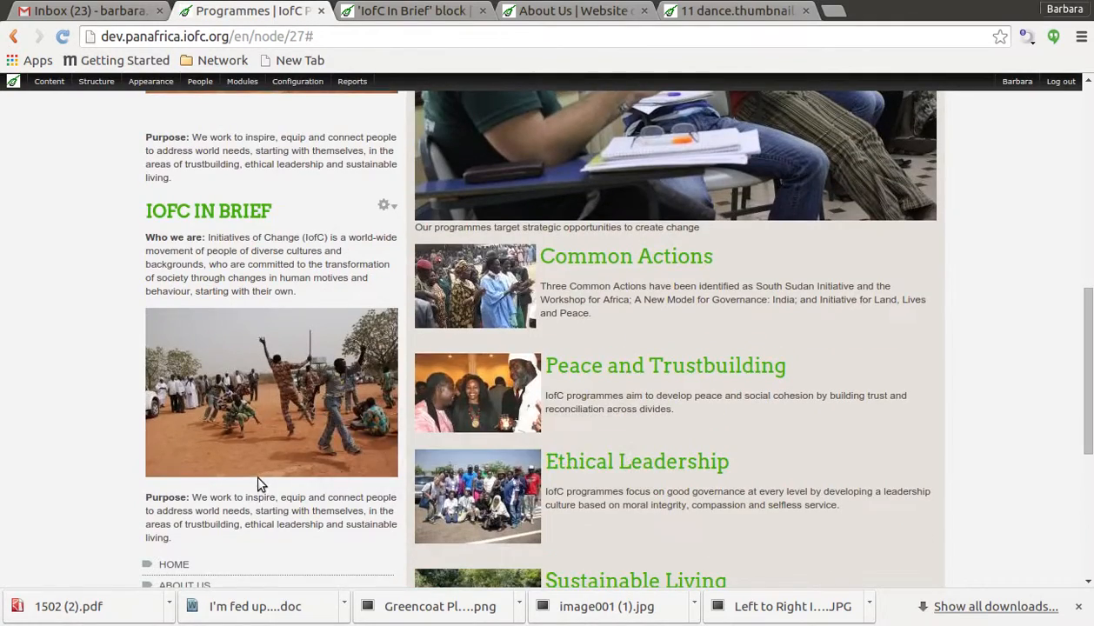
scroll(260, 485, "up", 4)
scroll(253, 489, "down", 6)
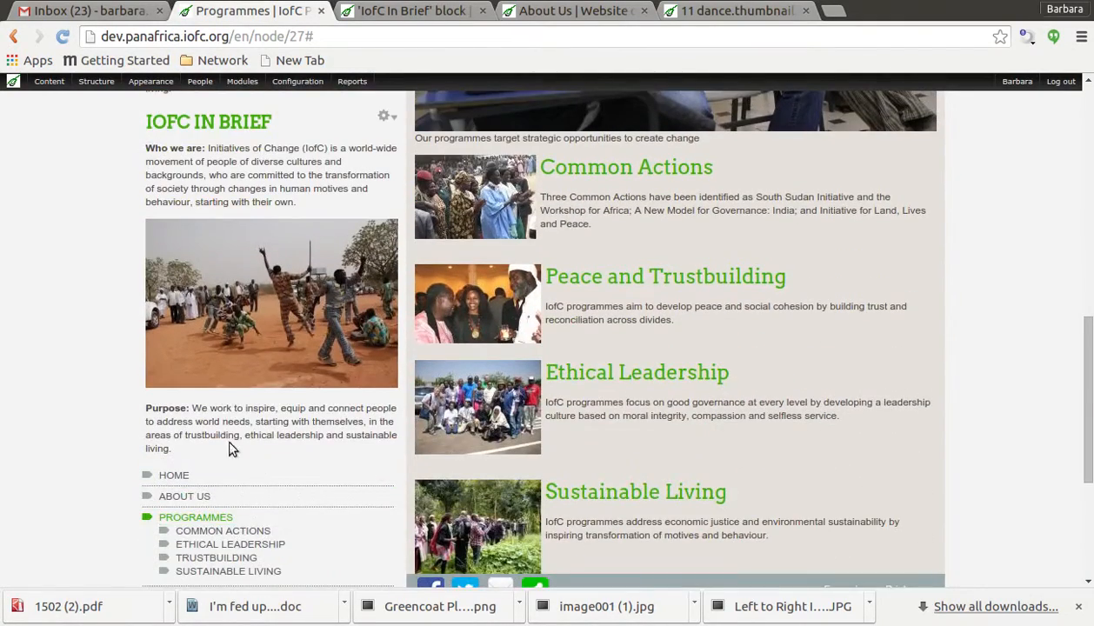
scroll(234, 430, "up", 8)
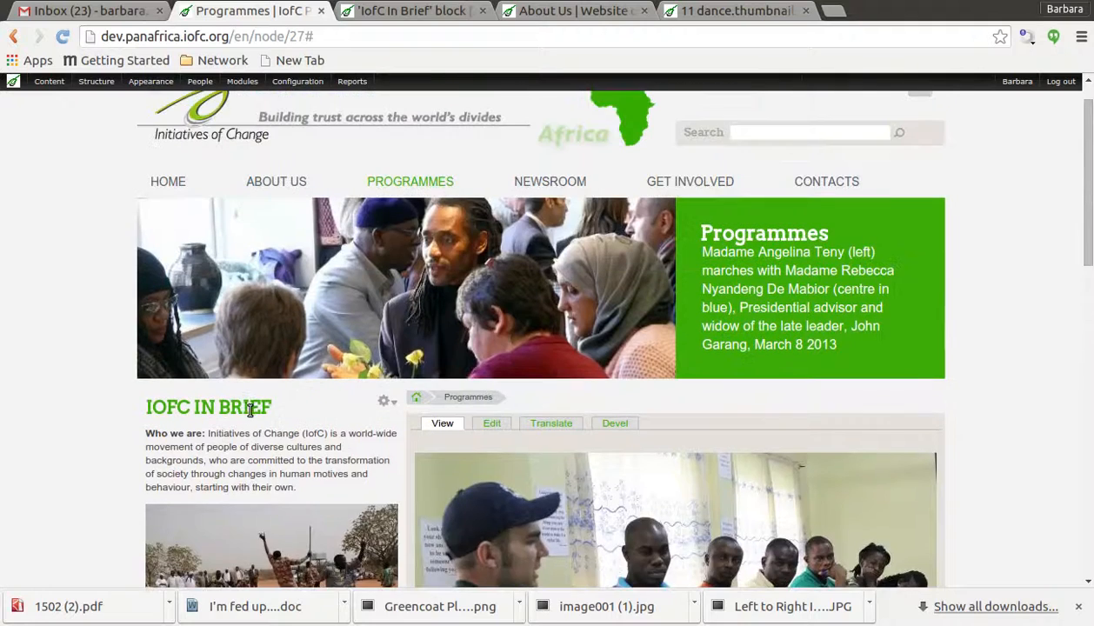